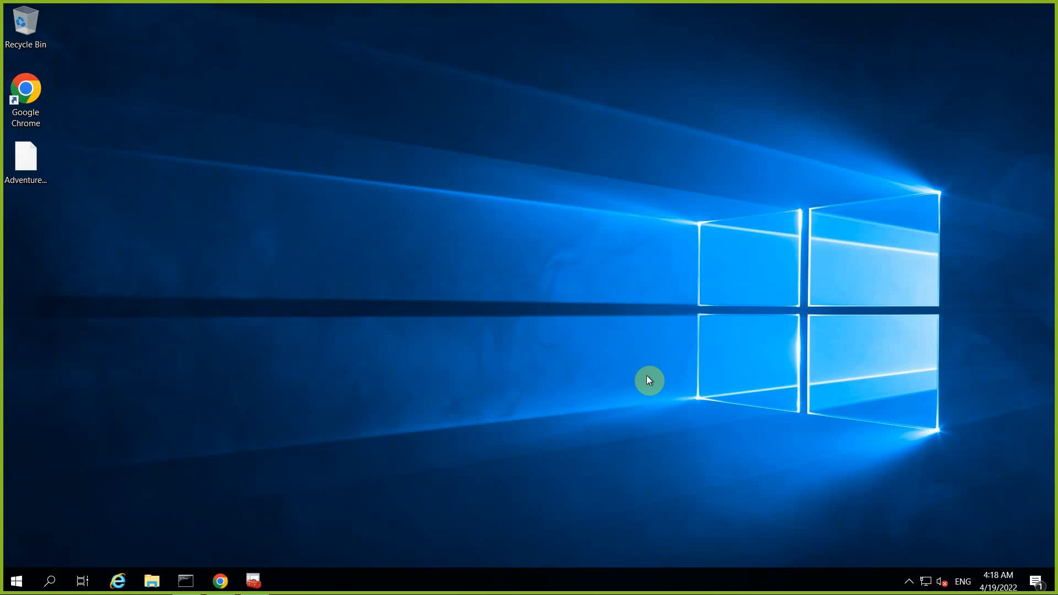
Launch SQL Server 2019 Configuration Manager and allow Microsoft Management Console to make changes to the device.
left_click(255, 581)
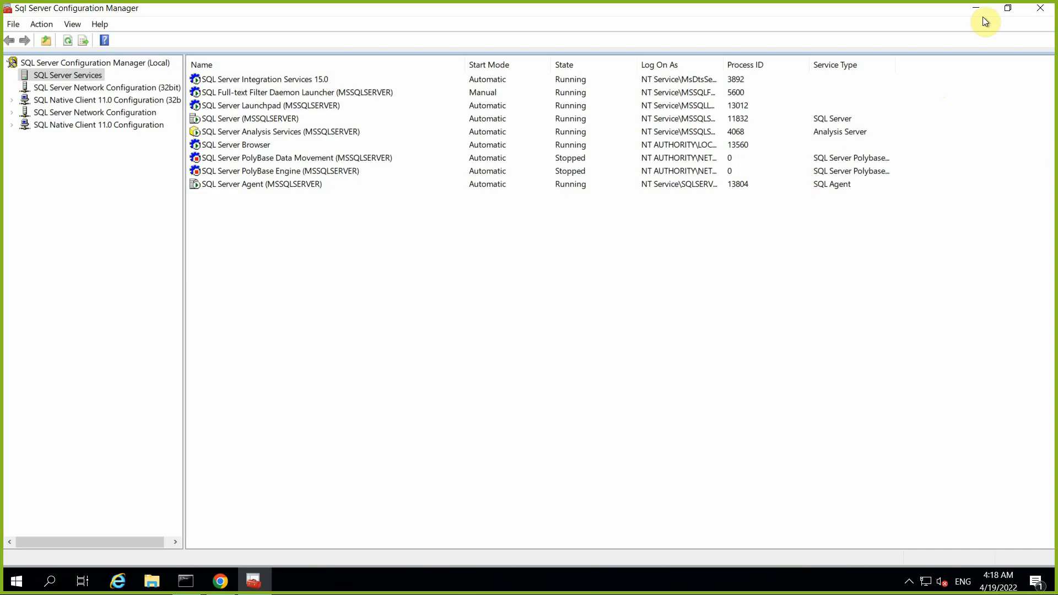
left_click(1040, 8)
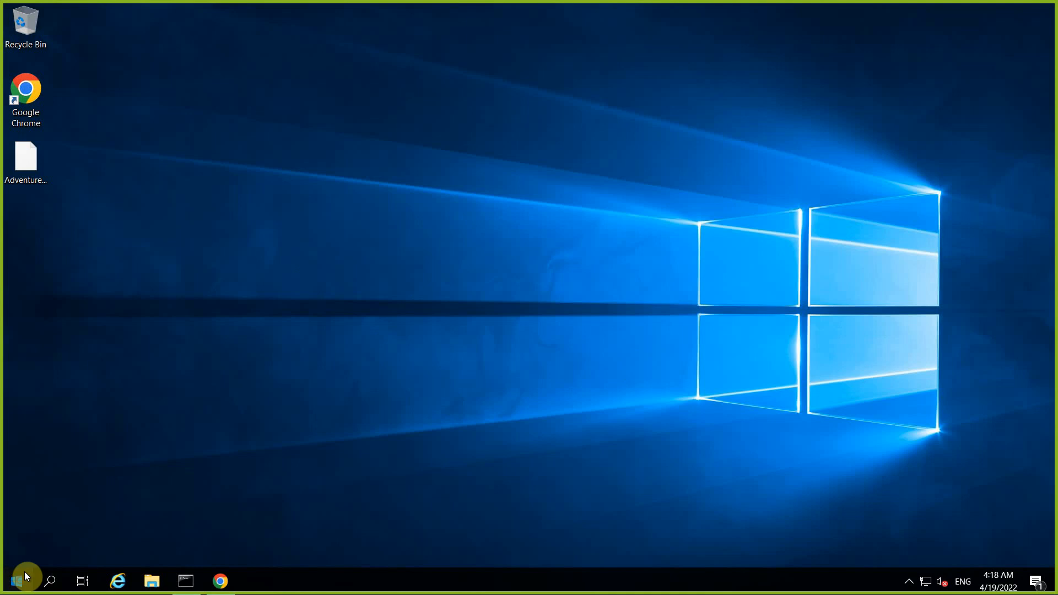
key("super")
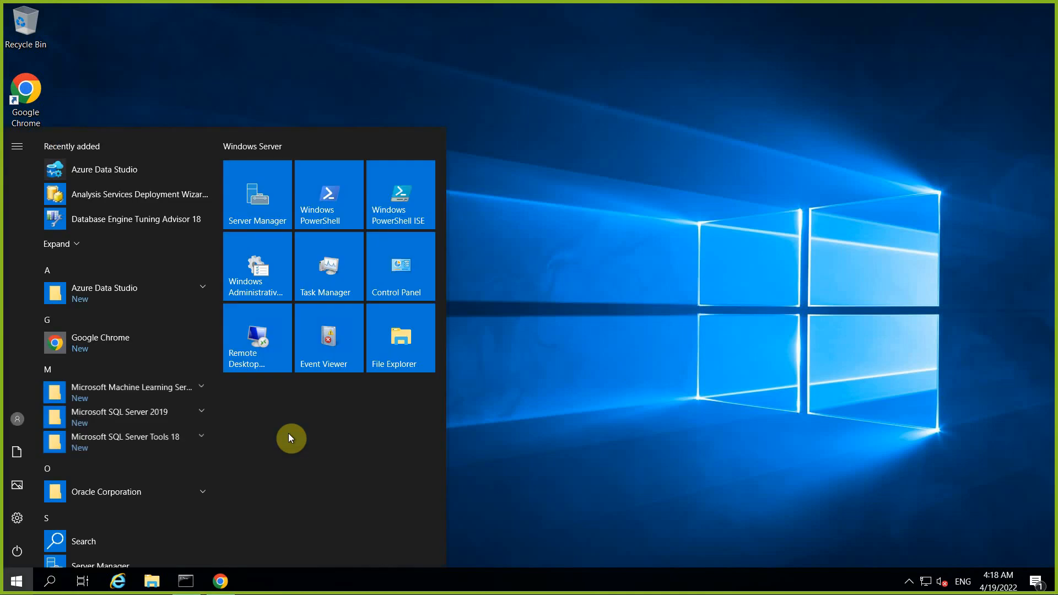
left_click(199, 414)
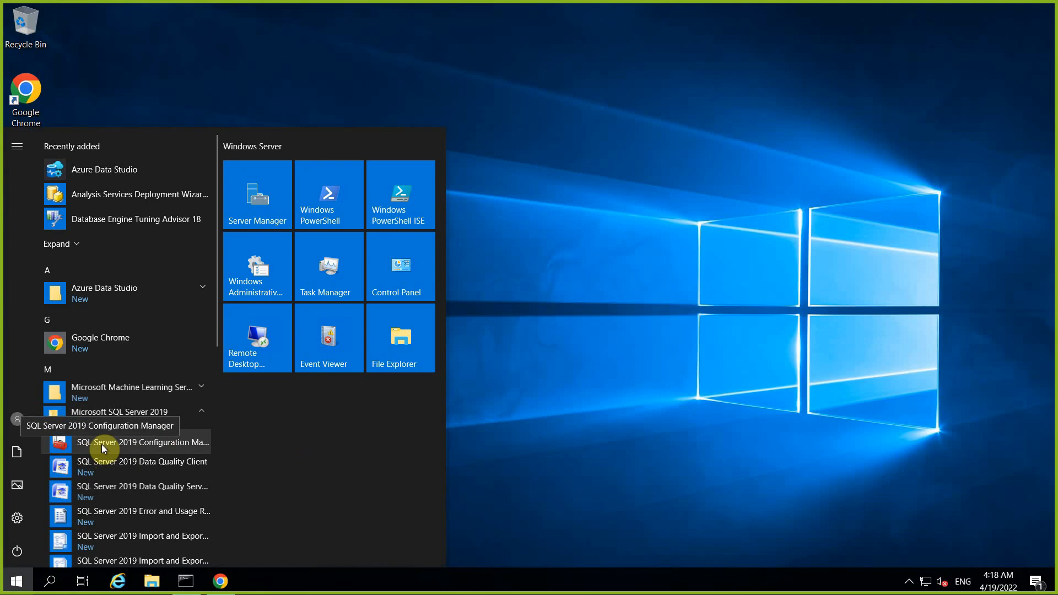
left_click(148, 447)
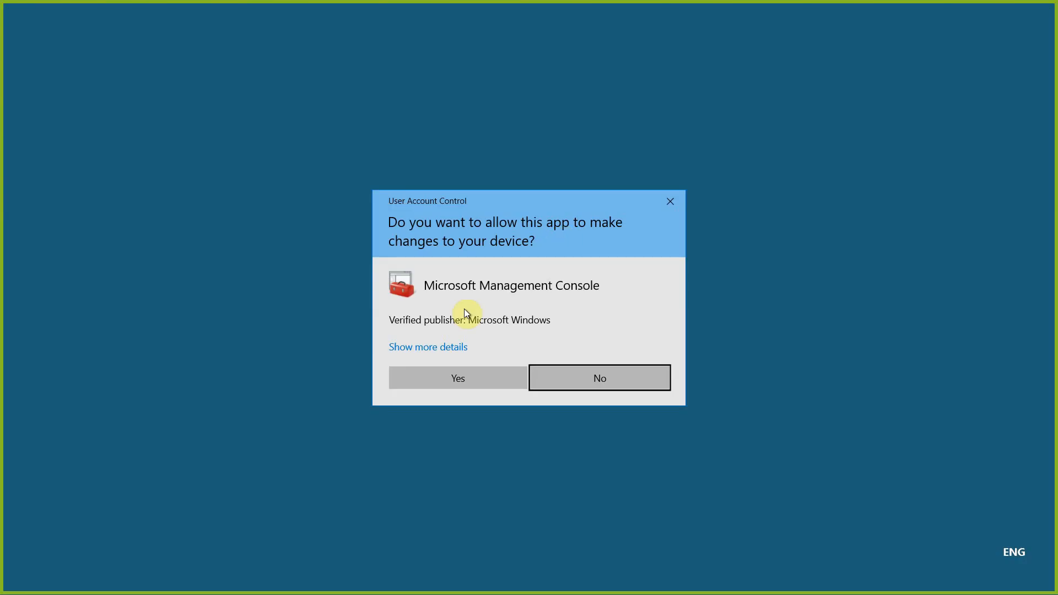
left_click(435, 376)
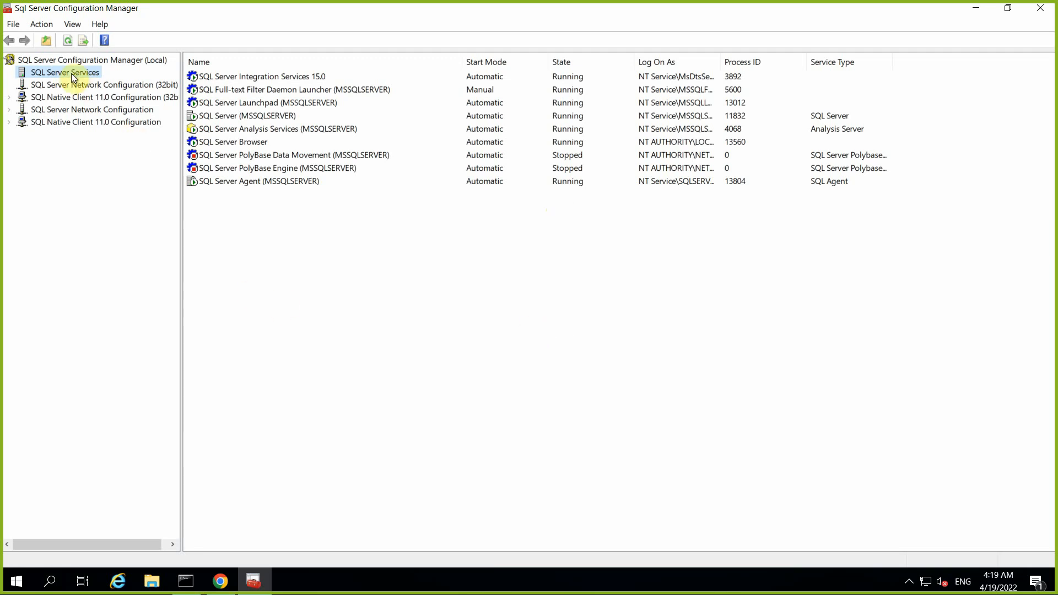
Review the Integration Services, Full-text Filter Daemon Launcher and PolyBase entries among the SQL Server services.
left_click(275, 76)
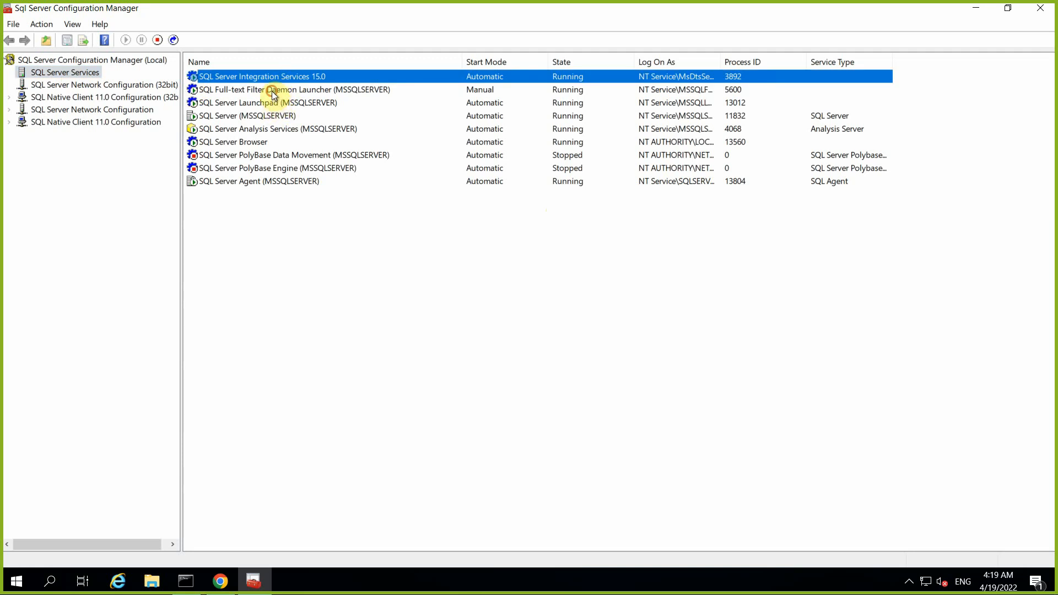
left_click(273, 91)
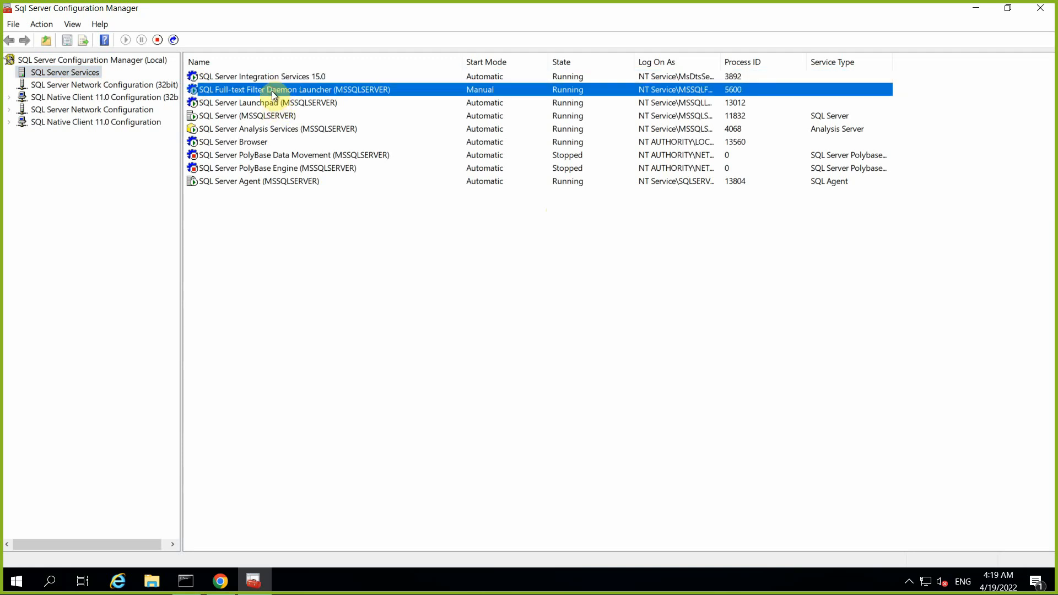
left_click(246, 156)
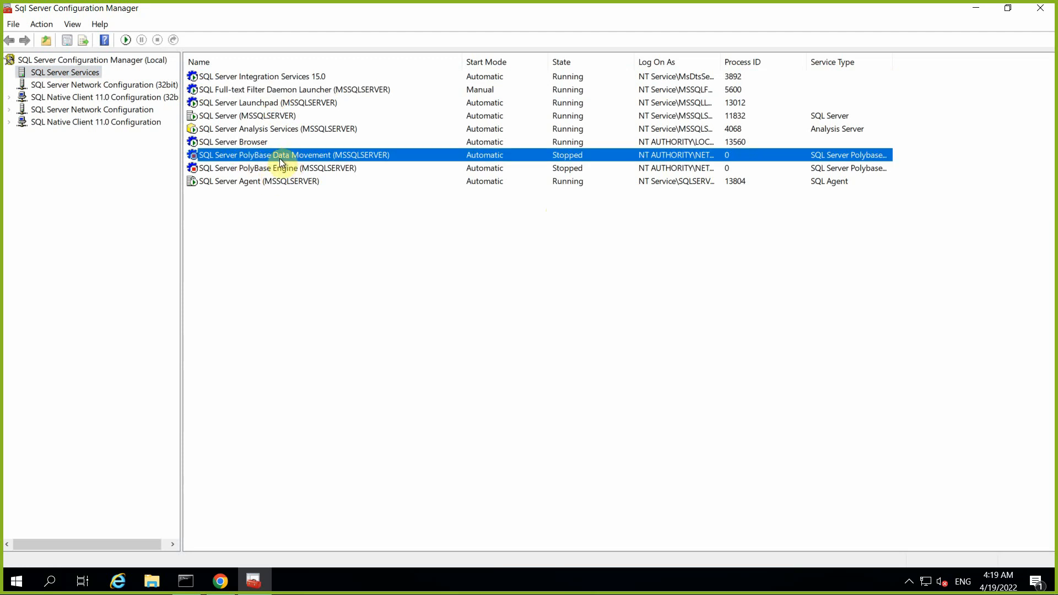
left_click(256, 174)
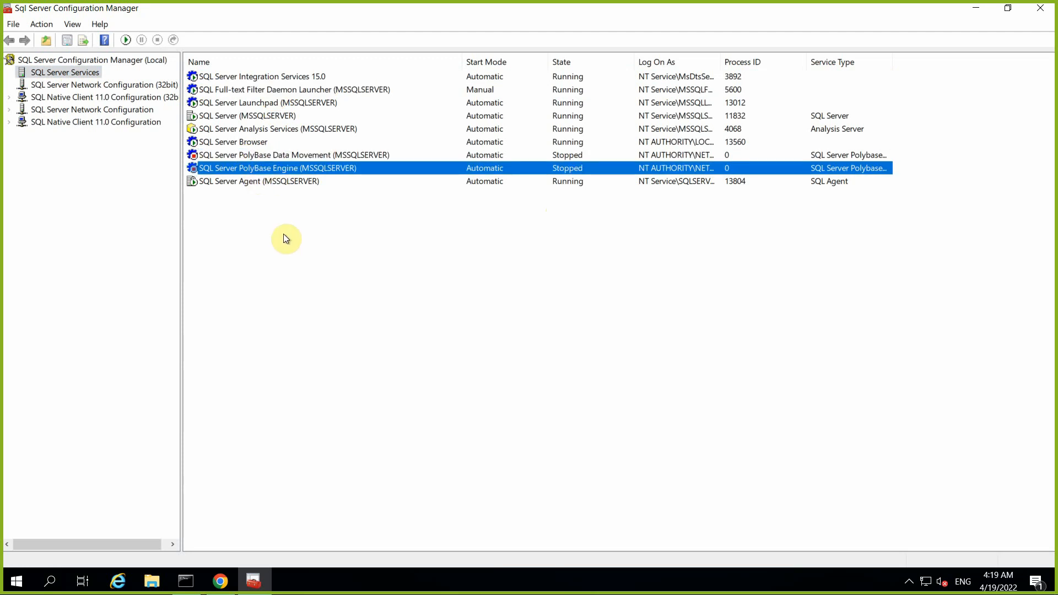
Open the properties of the SQL Server Agent (MSSQLSERVER) service and examine its log-on account name.
left_click(262, 182)
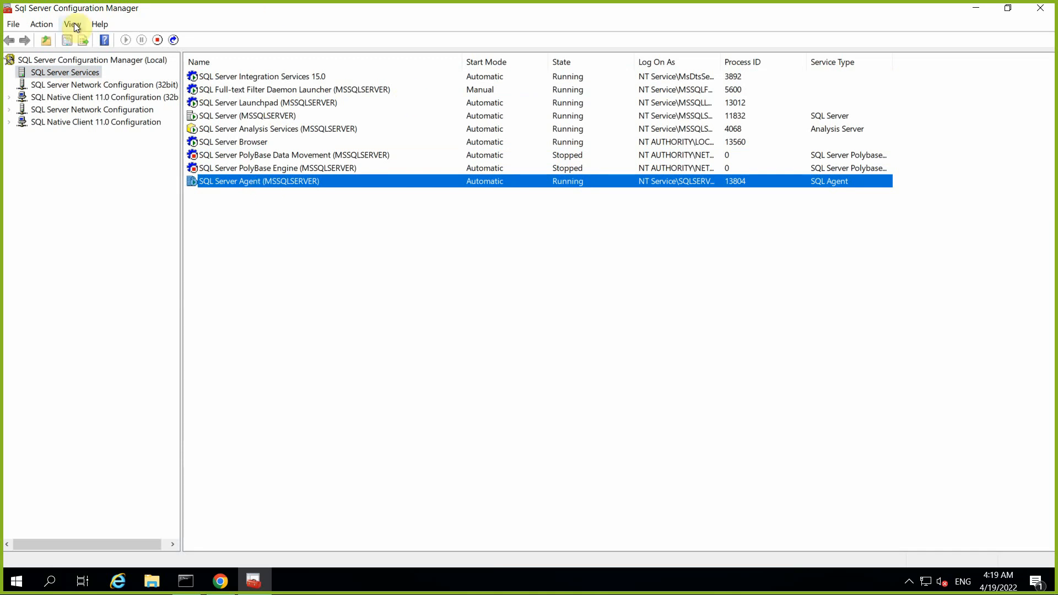
right_click(247, 181)
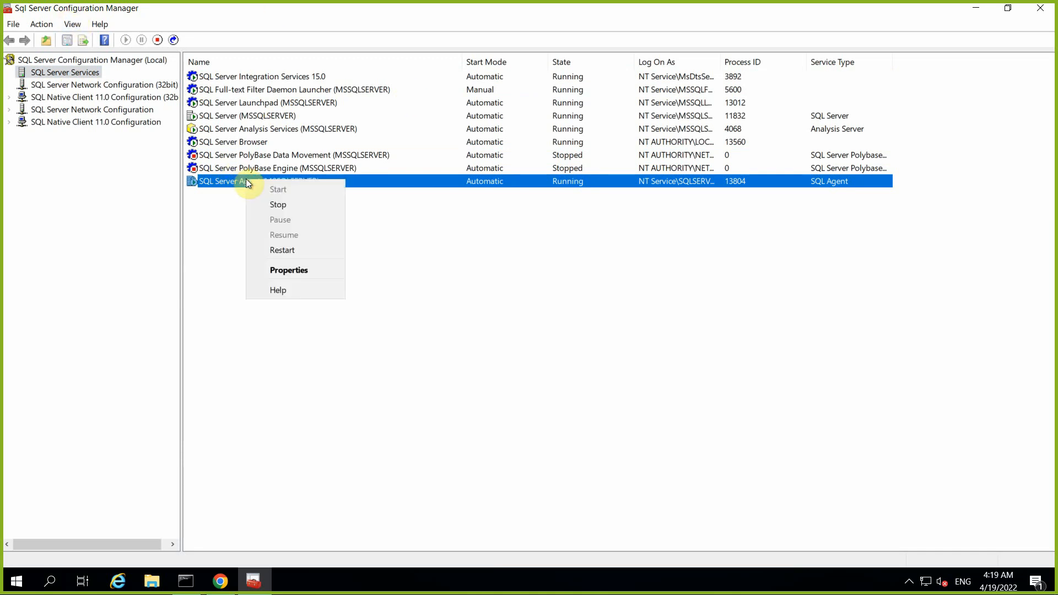
left_click(289, 272)
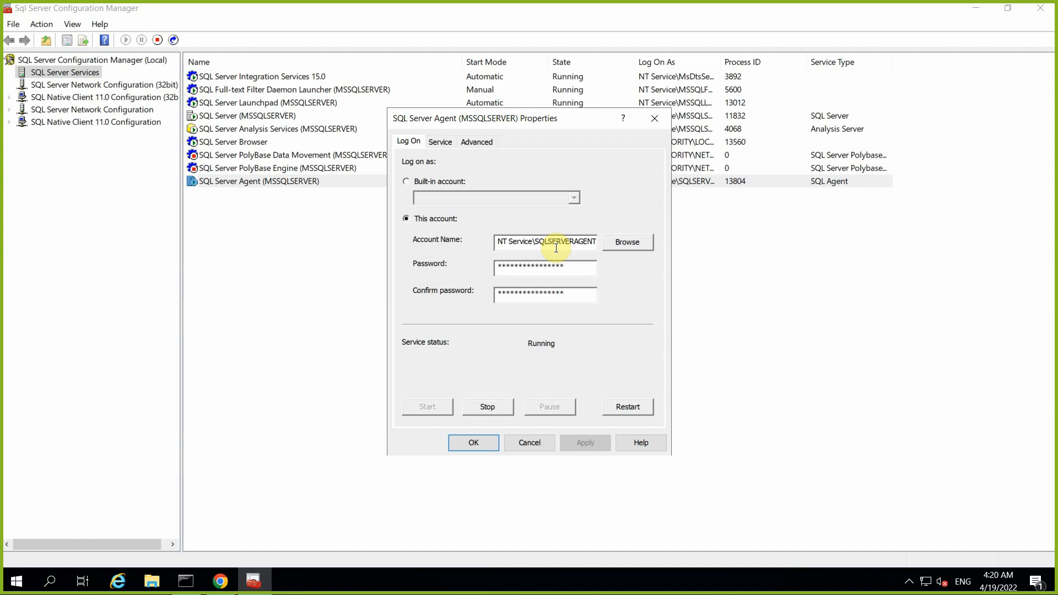
double_click(555, 247)
left_click(503, 244)
left_click_drag(504, 244, 603, 236)
Examine the SQL Server Agent's service details and available start mode options, and close its properties without saving.
left_click(450, 141)
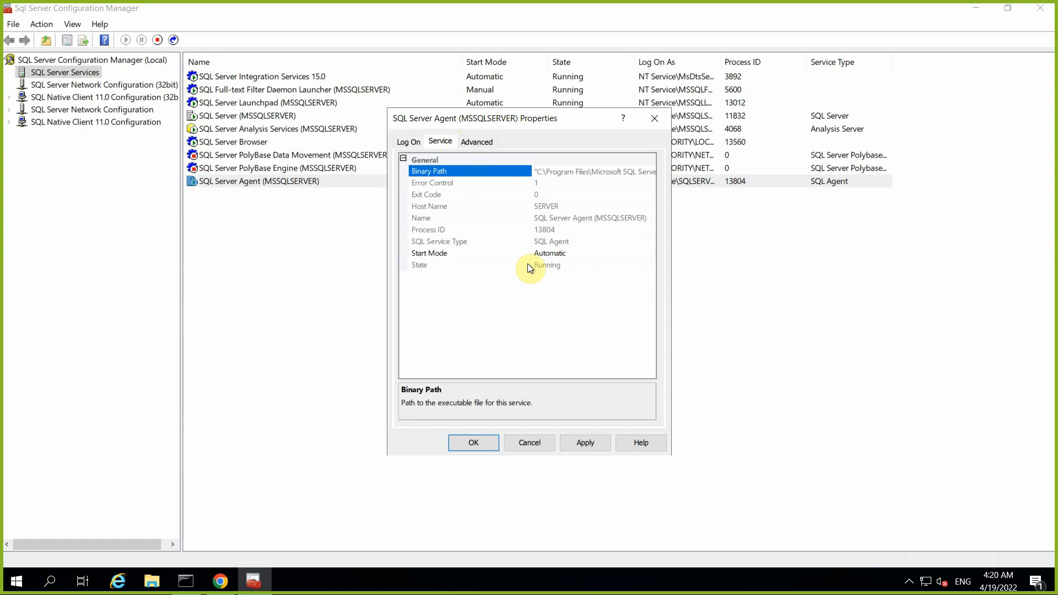
left_click(404, 143)
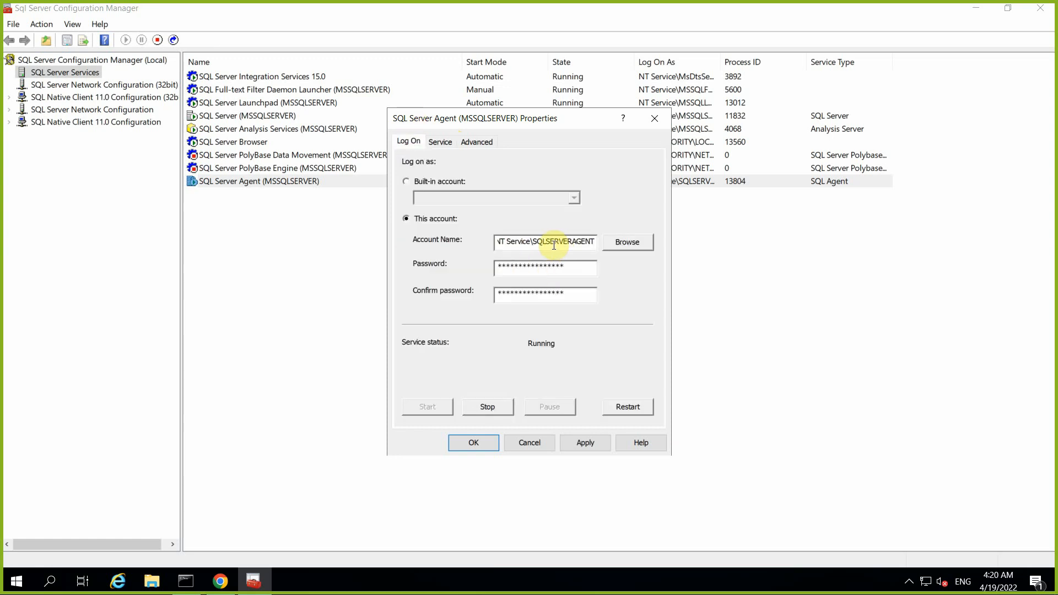
left_click(440, 142)
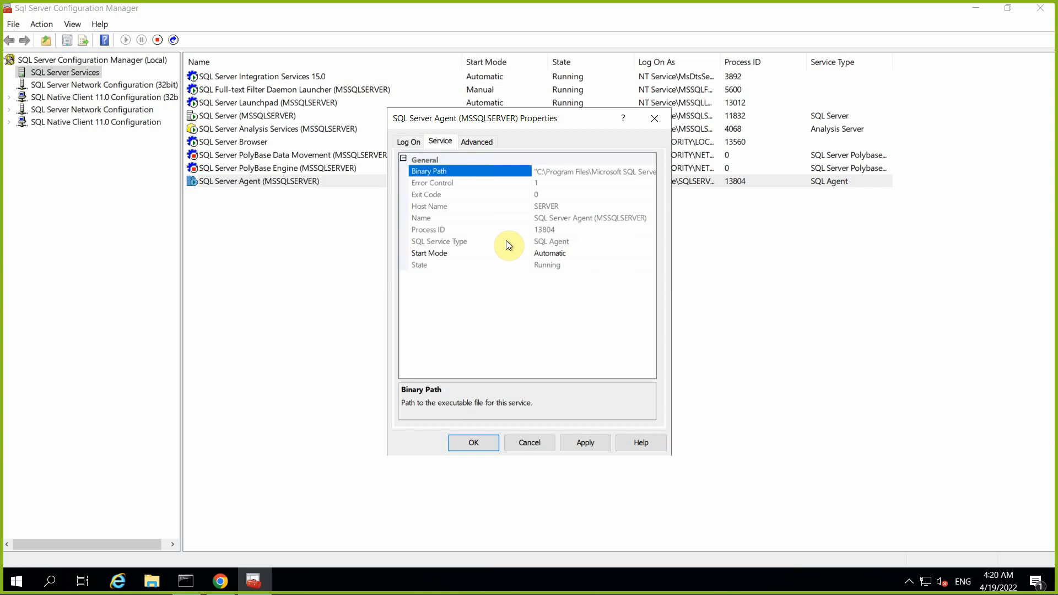
left_click(557, 256)
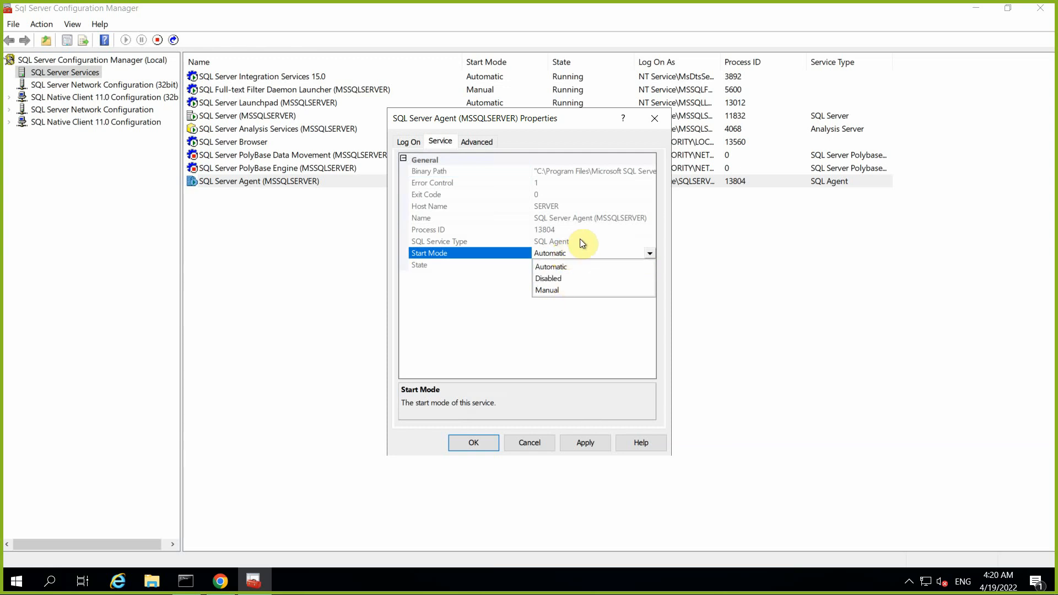
left_click(539, 442)
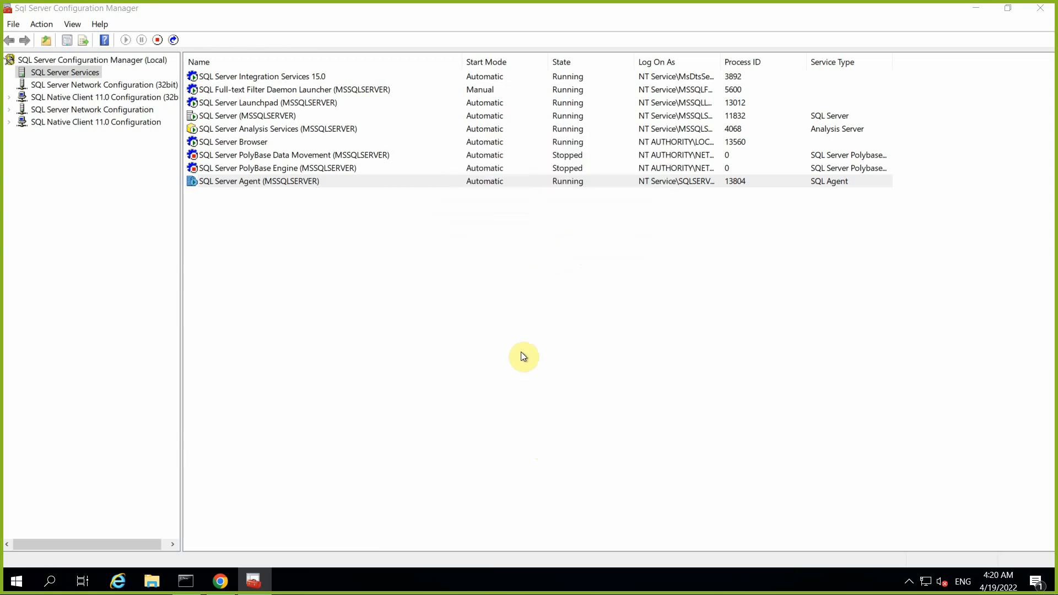
Set the start mode of the SQL Full-text Filter Daemon Launcher (MSSQLSERVER) service to Automatic and apply it.
left_click(322, 169)
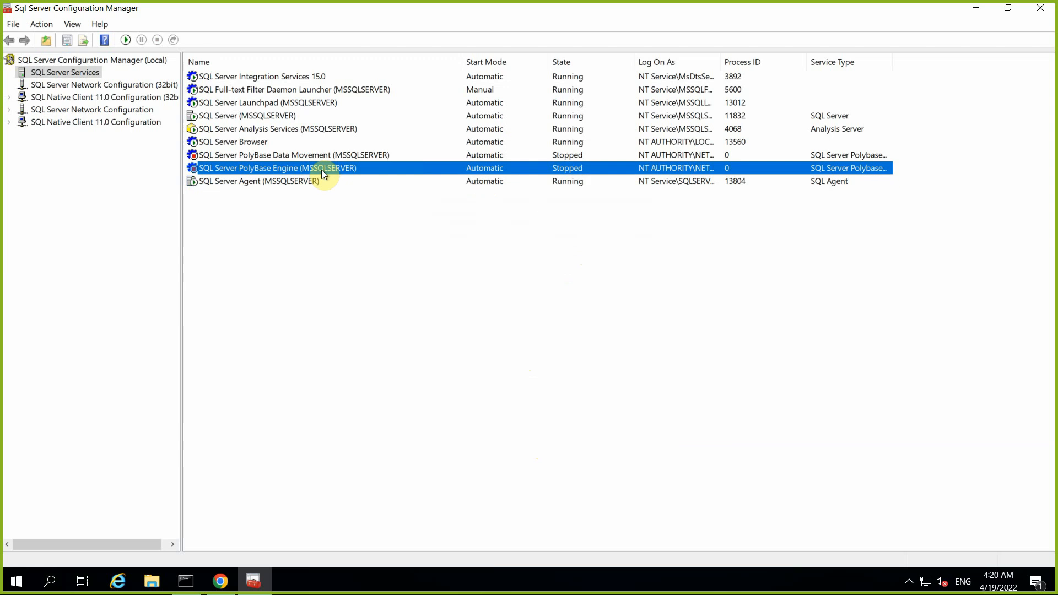
left_click(289, 157)
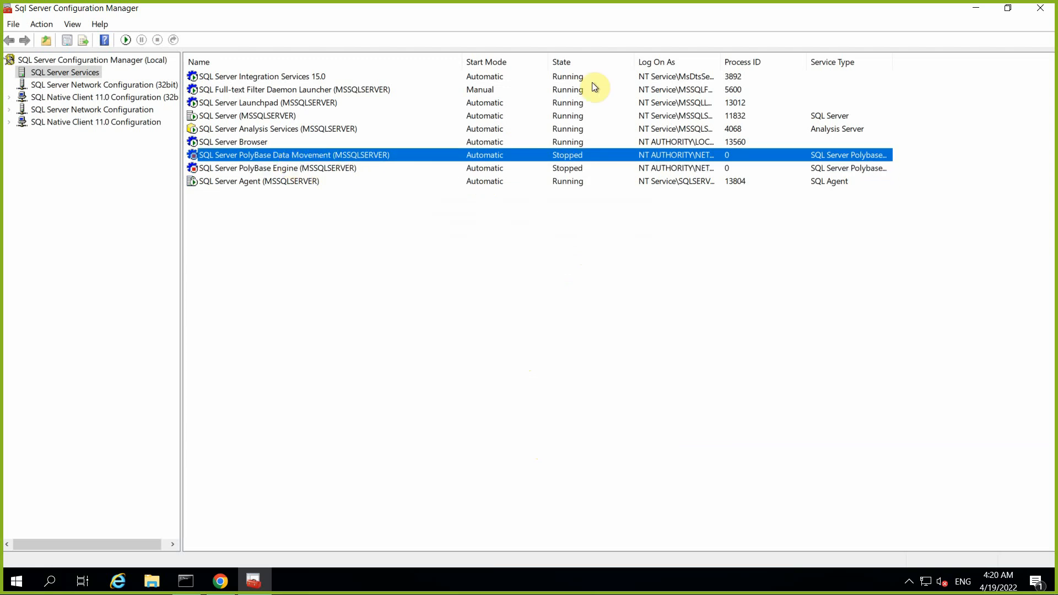
left_click(490, 89)
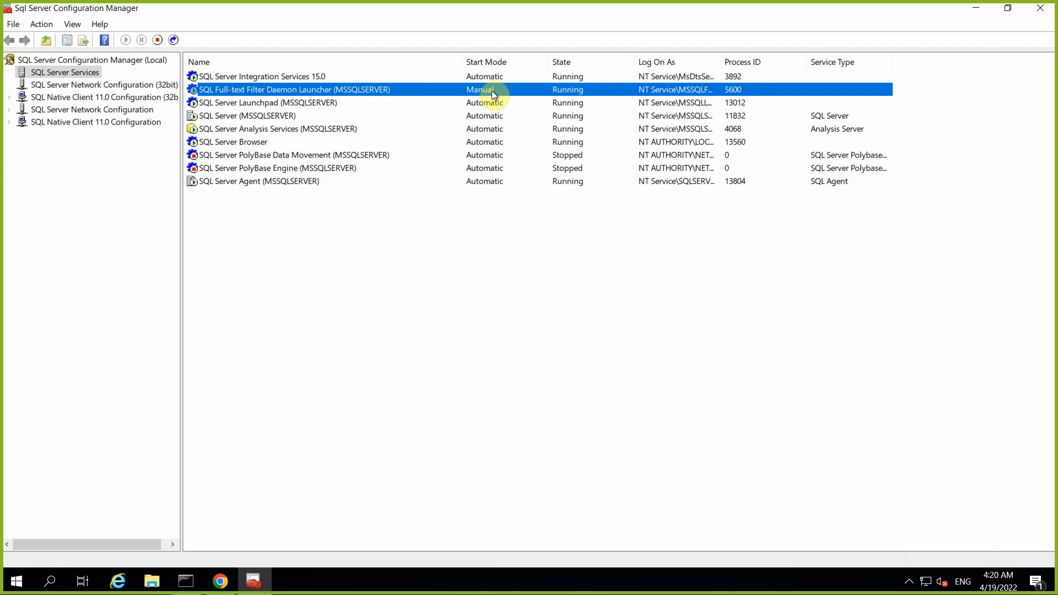
right_click(316, 94)
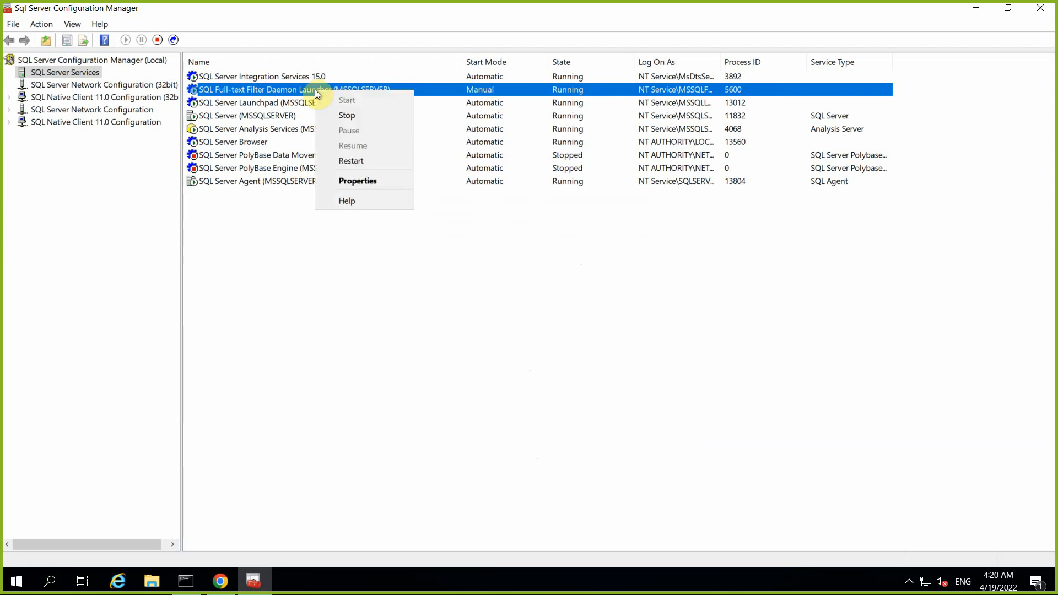
left_click(355, 182)
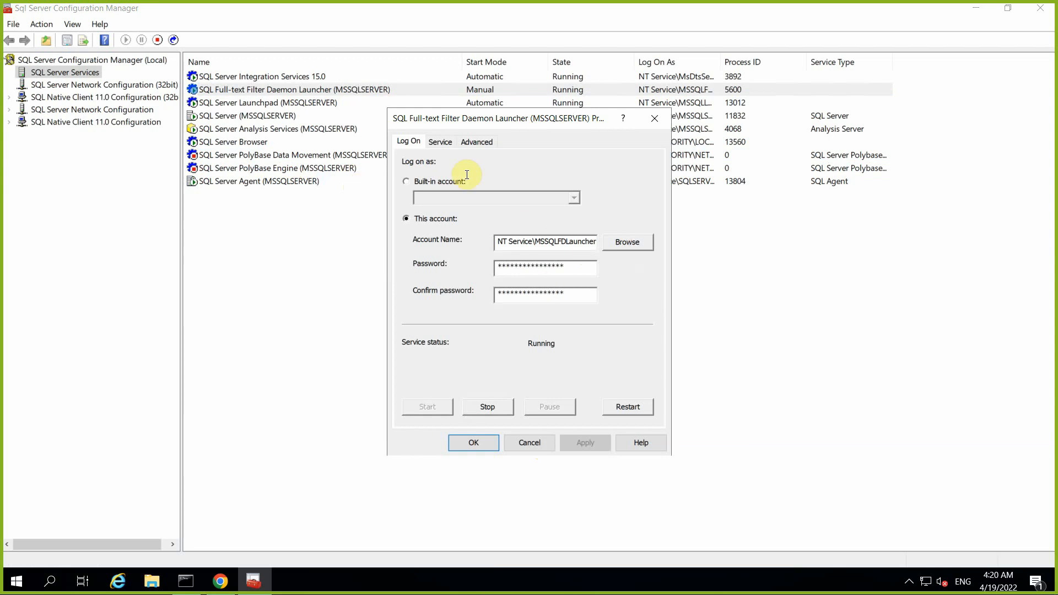
left_click(440, 141)
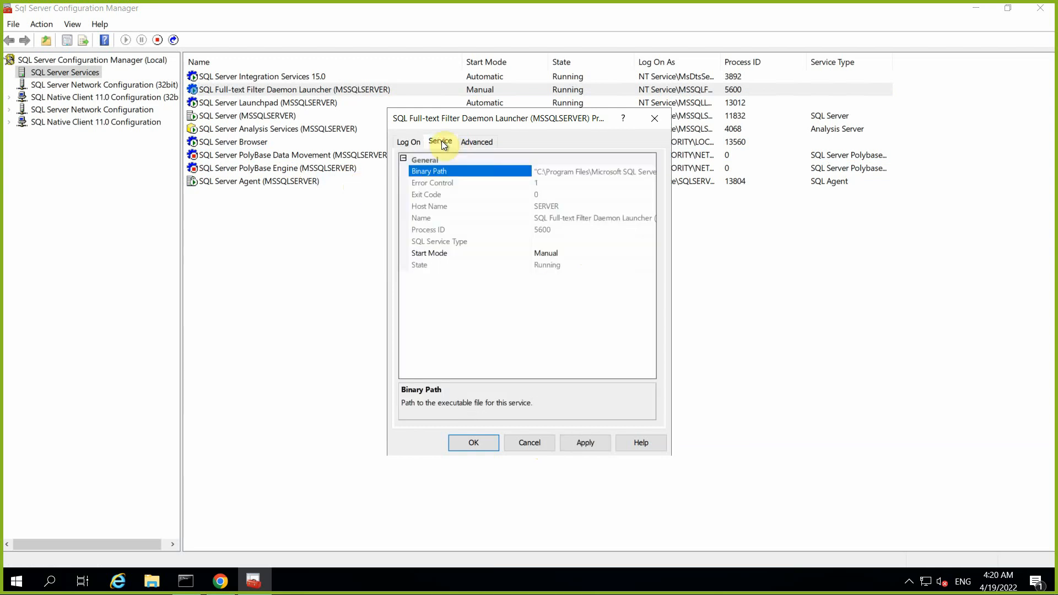
left_click(546, 254)
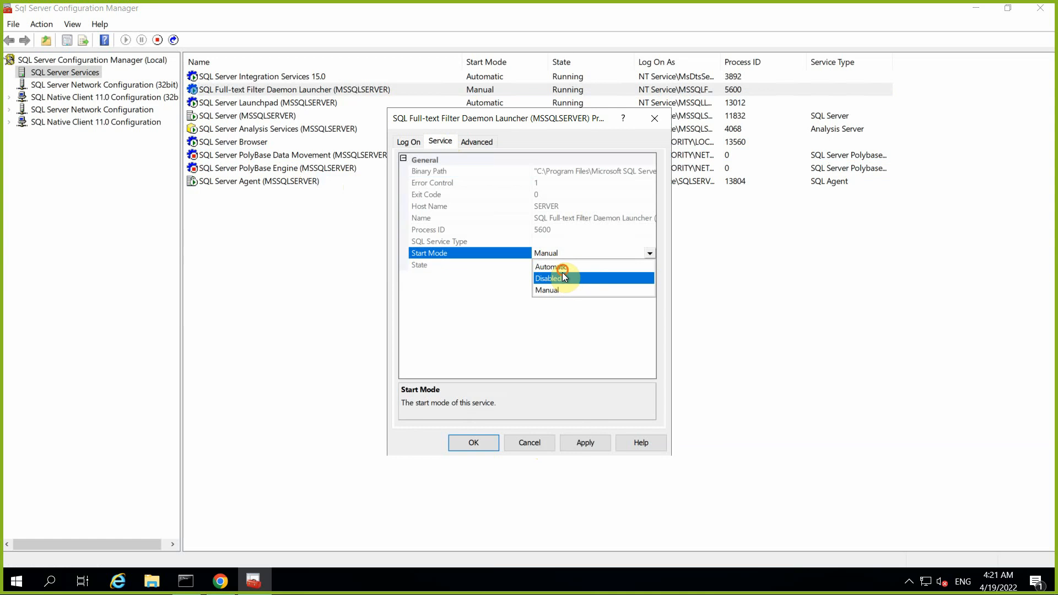
left_click(562, 268)
left_click(581, 443)
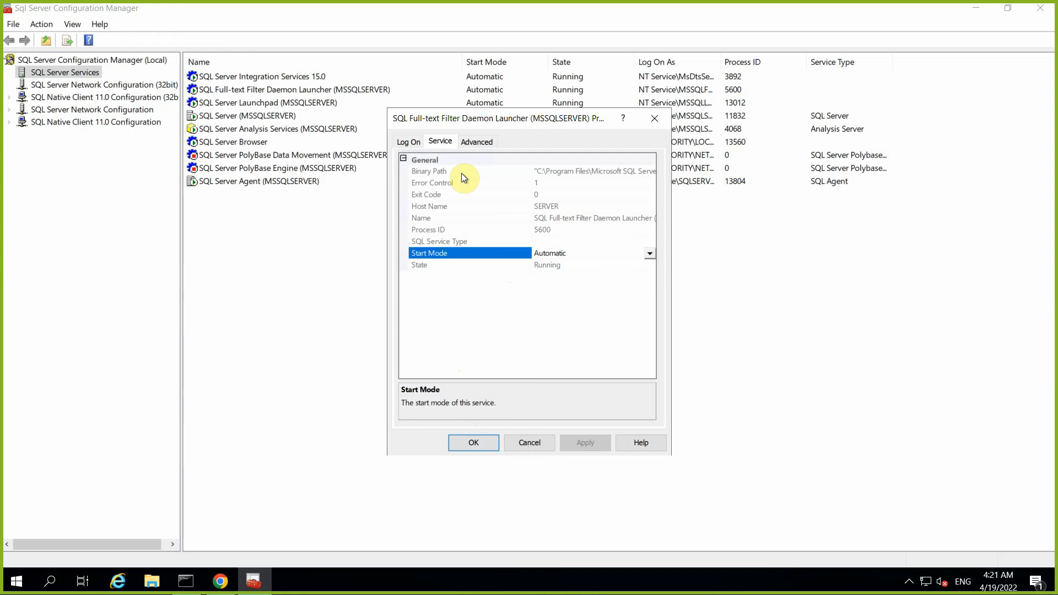
left_click(477, 142)
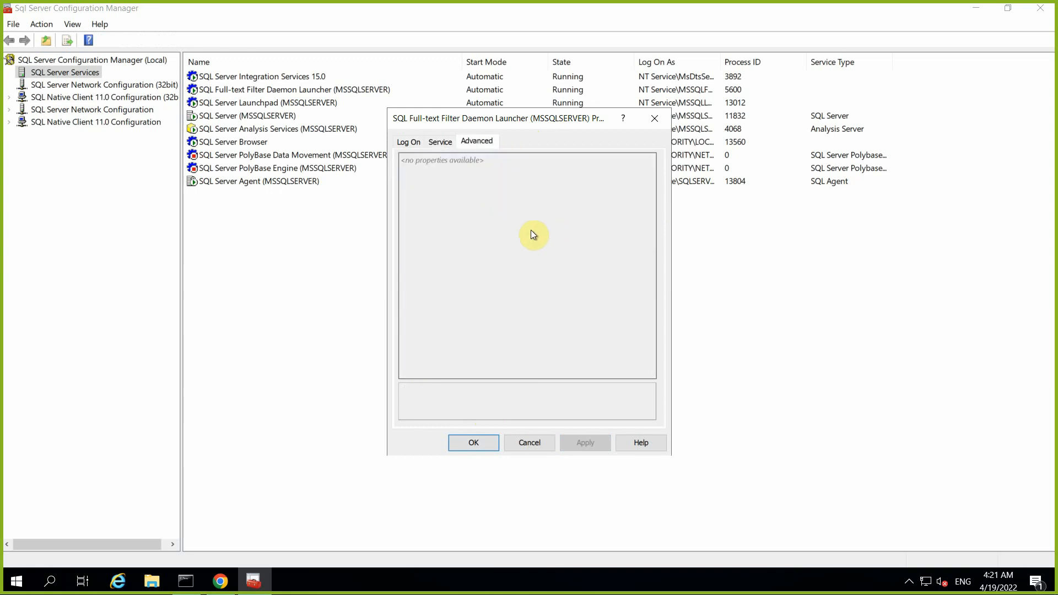
left_click(491, 441)
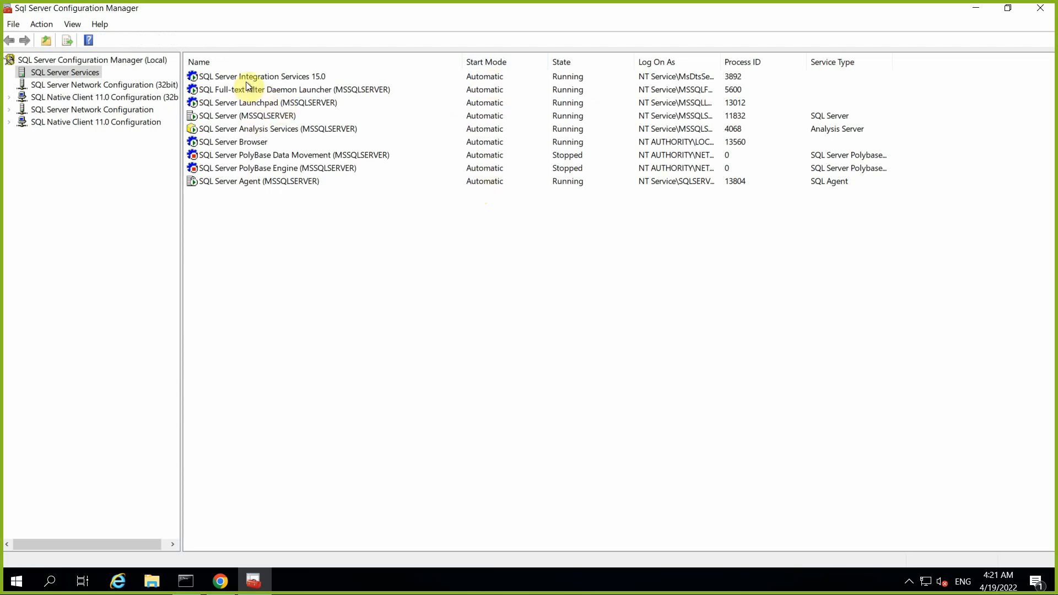
Review the start mode and state of the SQL Server, SQL Server Browser, SQL Server Agent and Integration Services entries.
left_click(254, 118)
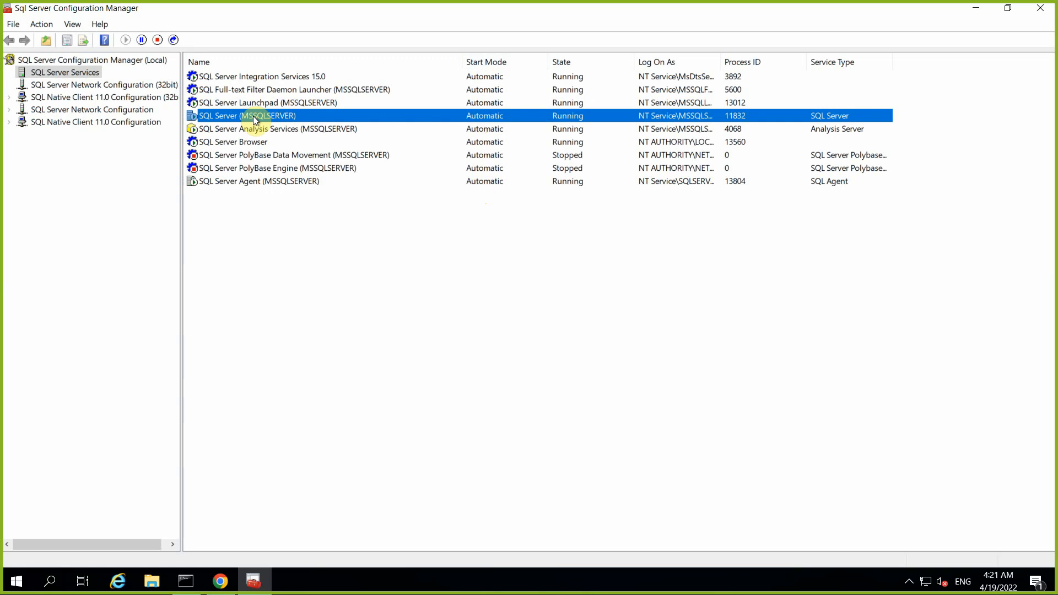
left_click(241, 143)
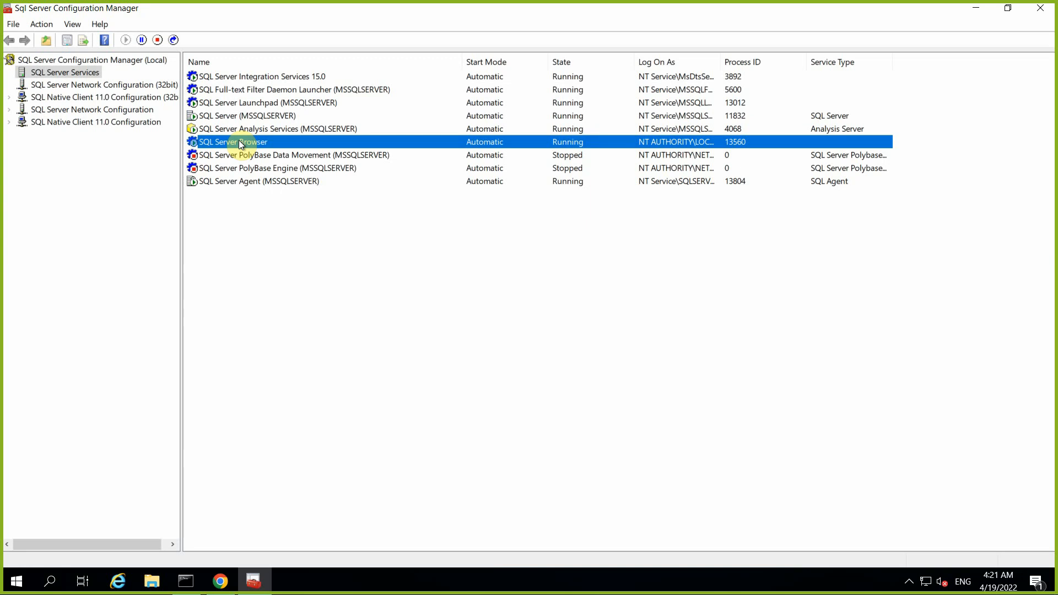
left_click(251, 181)
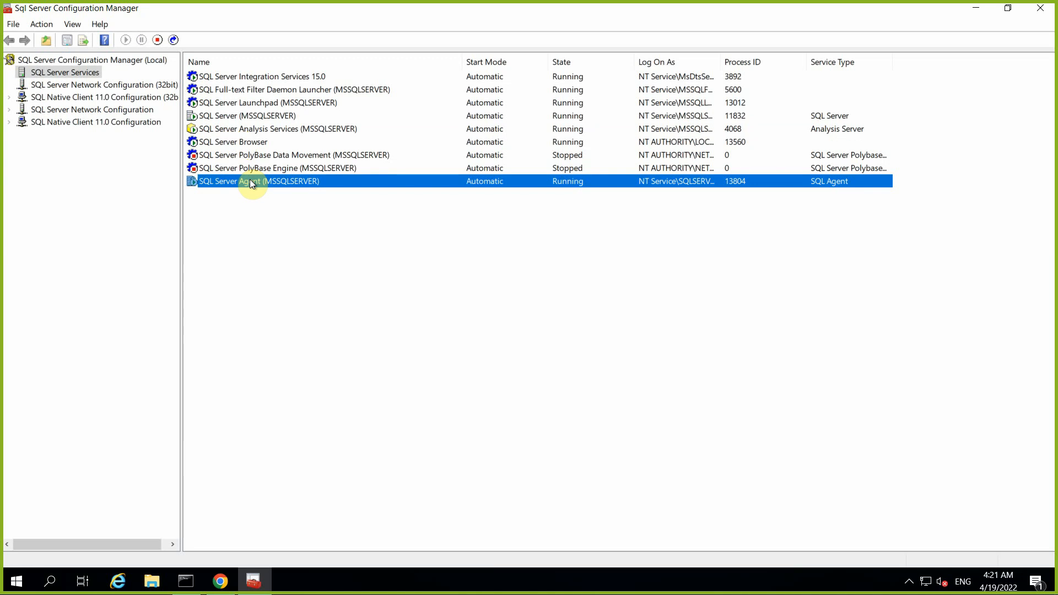
left_click(246, 79)
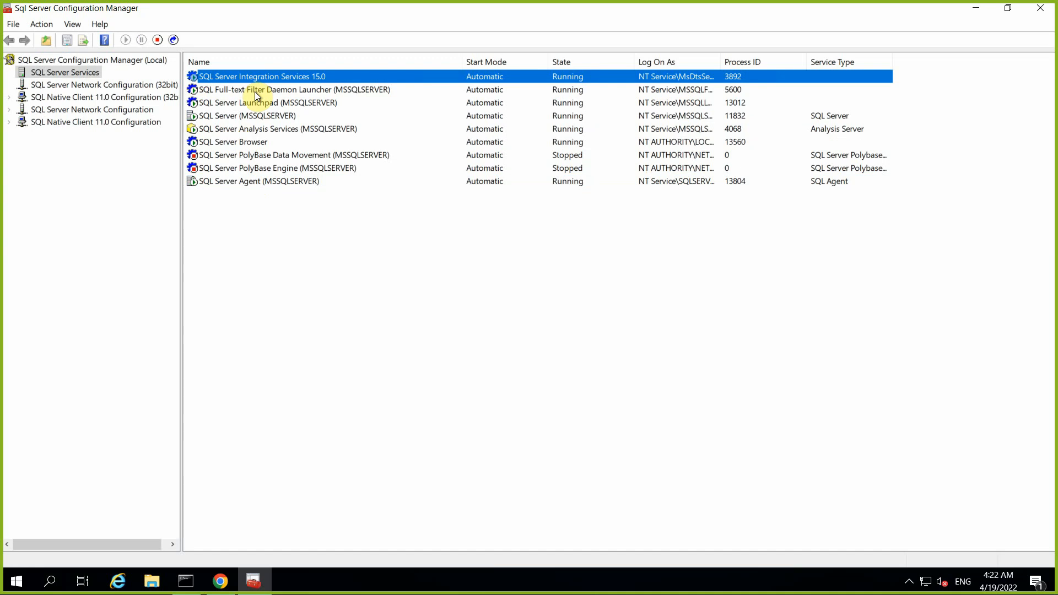
Expand the non-32-bit SQL Server Network Configuration node to reach the protocols for MSSQLSERVER.
left_click(116, 85)
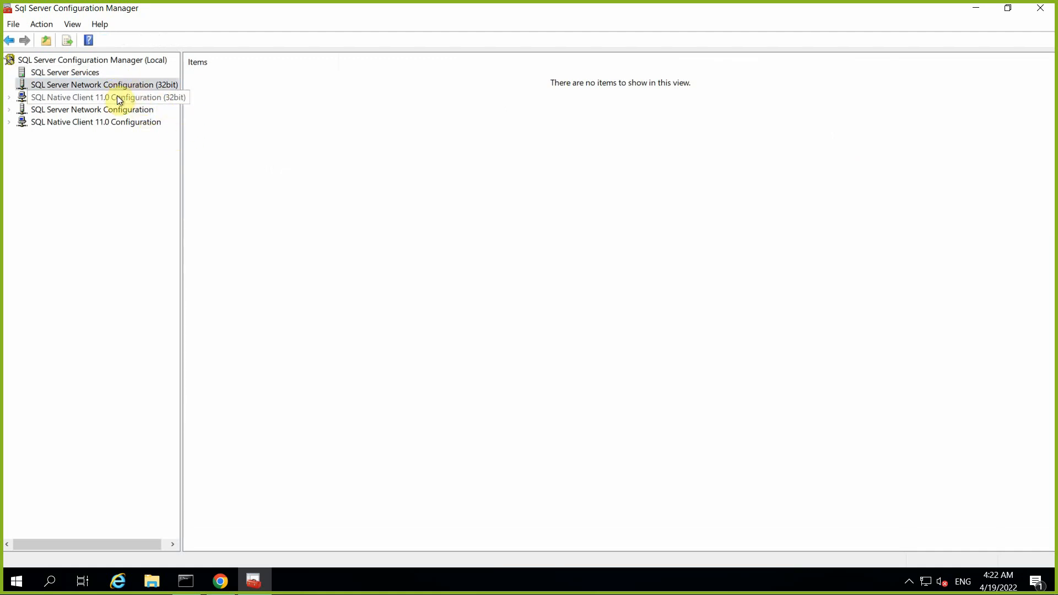
left_click(99, 111)
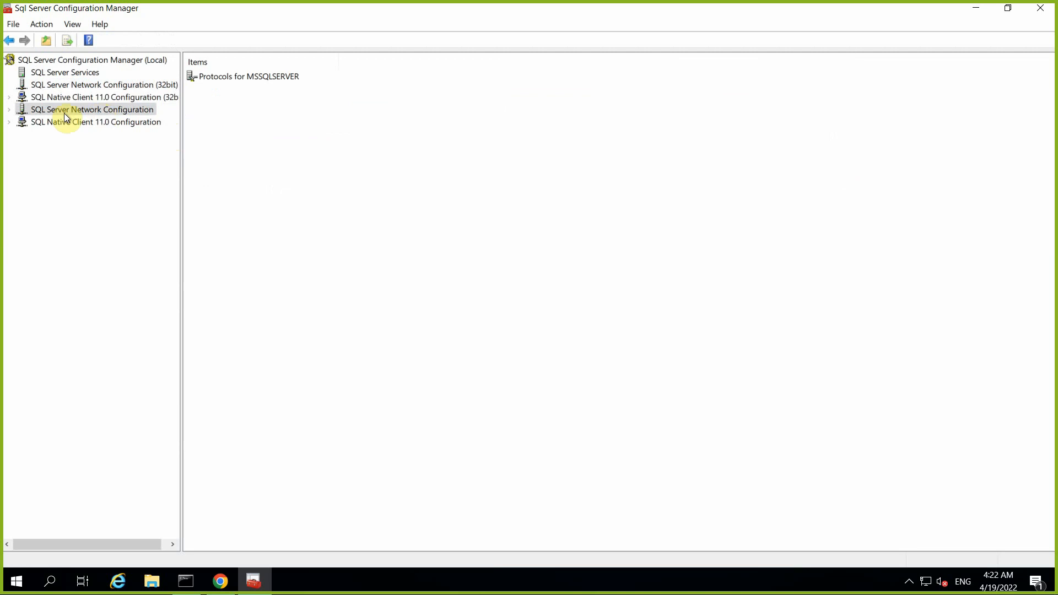
left_click(9, 111)
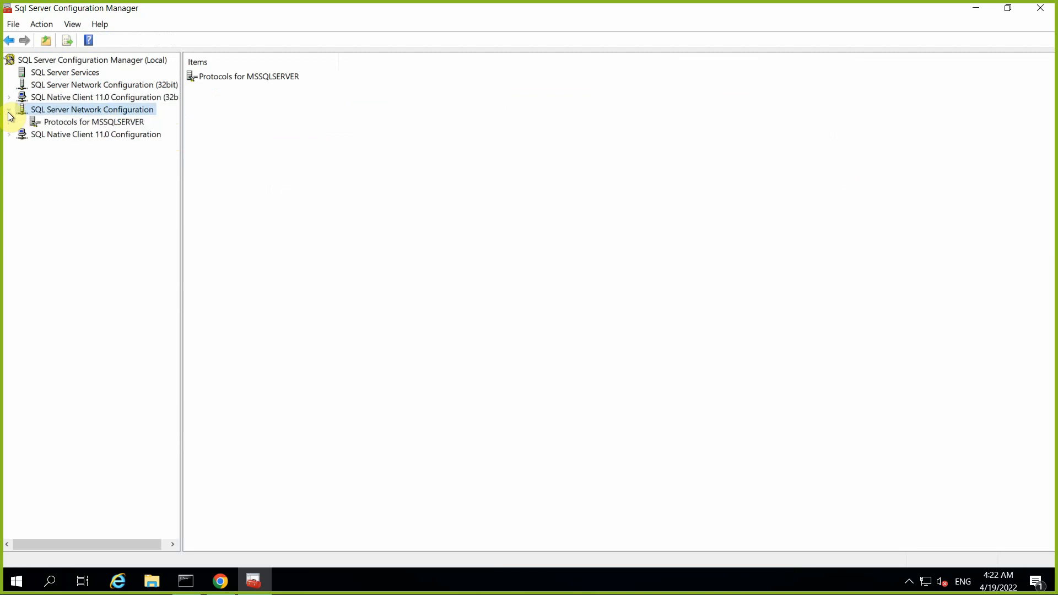
Examine the Named Pipes properties and its Enabled options under the protocols for MSSQLSERVER, and close them without saving.
left_click(93, 124)
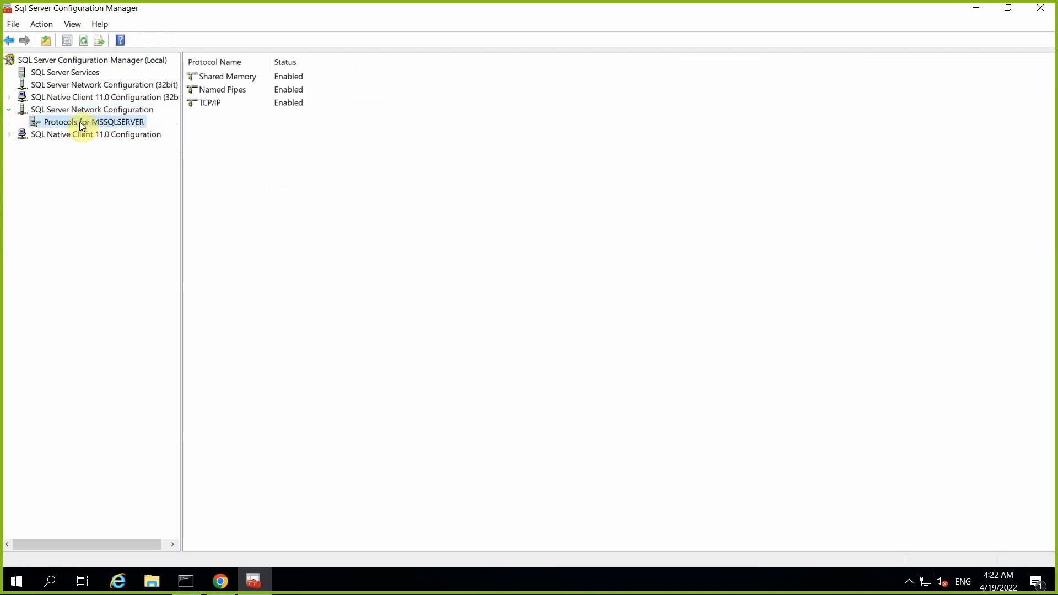
left_click(288, 92)
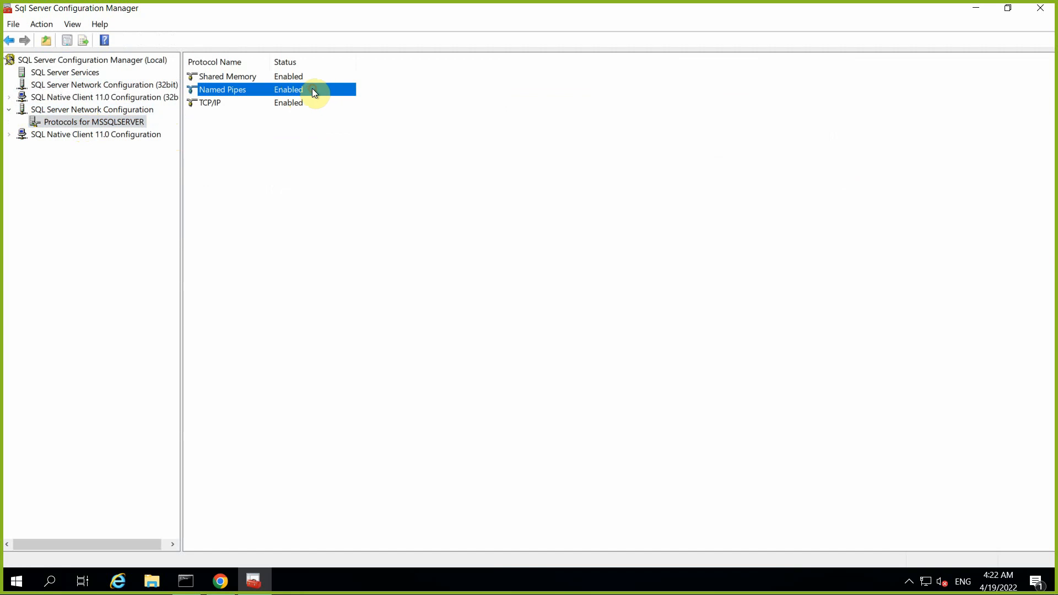
right_click(277, 92)
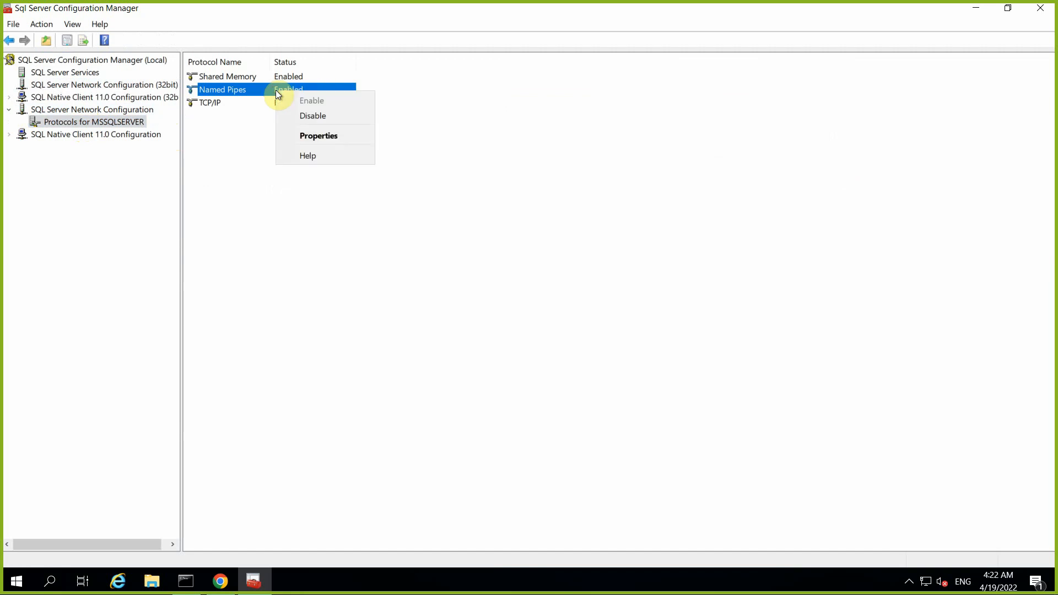
left_click(325, 138)
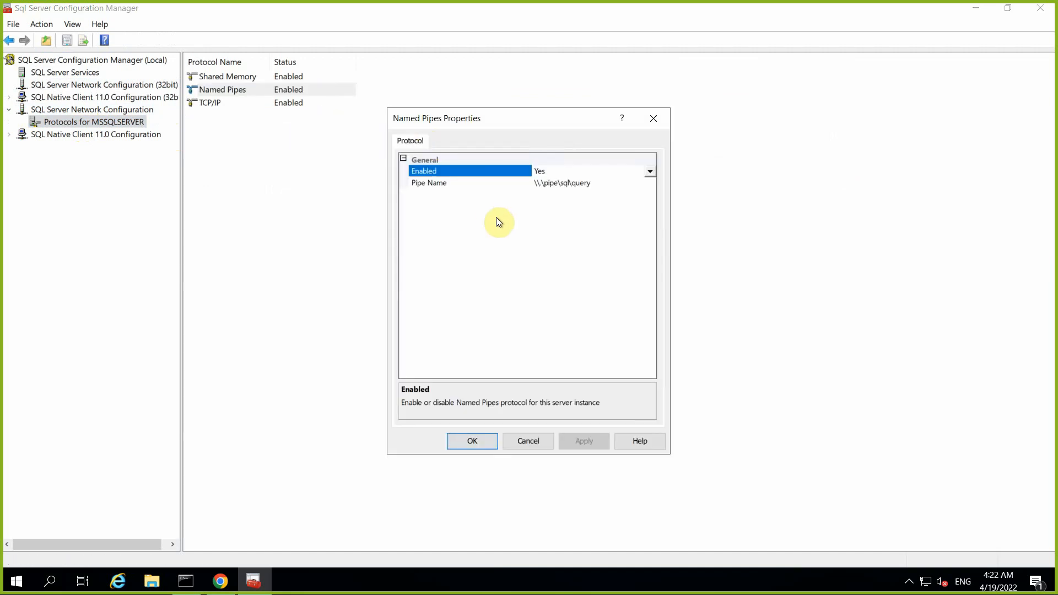
left_click(573, 174)
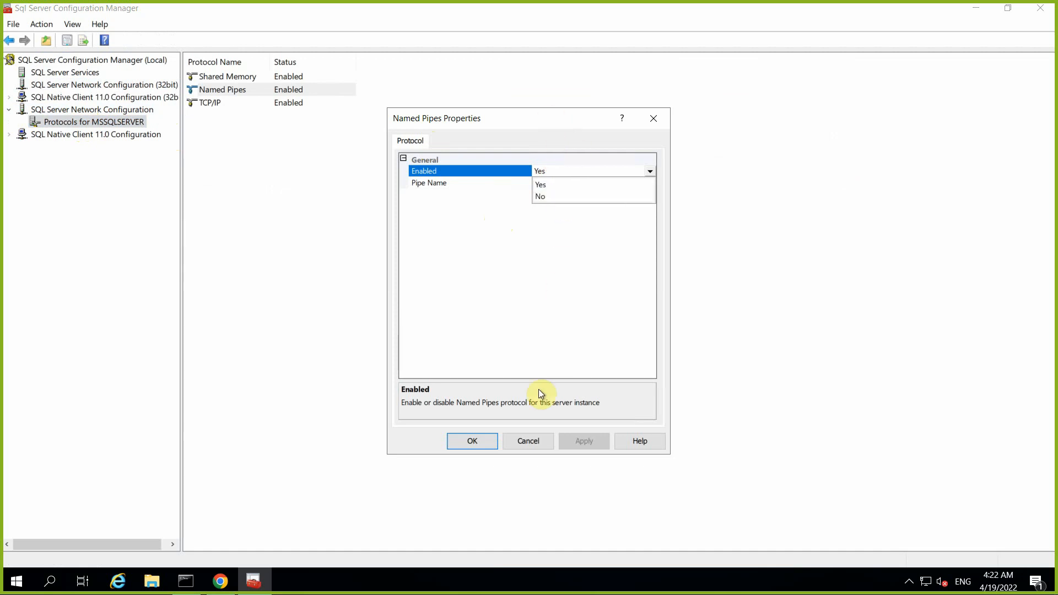
left_click(525, 441)
left_click(524, 435)
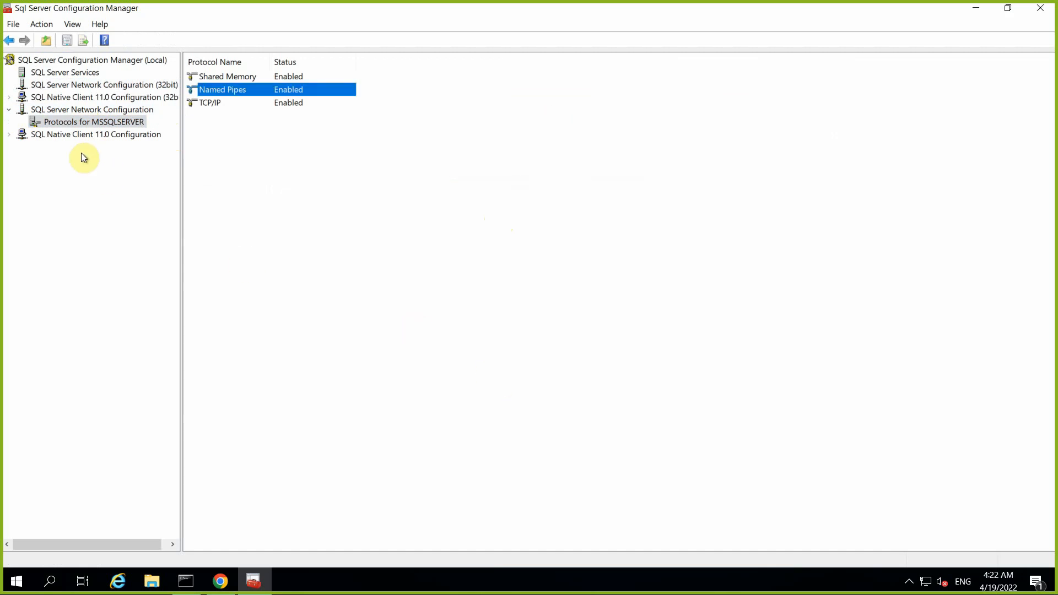
Review the order and enabled status of the client protocols under the non-32-bit SQL Native Client 11.0 Configuration.
left_click(78, 133)
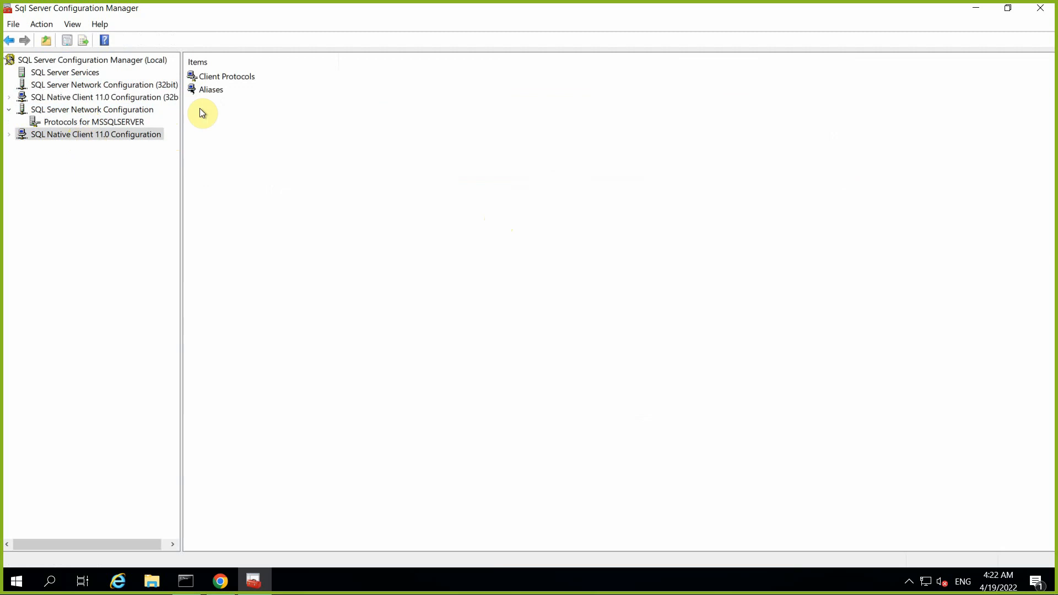
left_click(221, 78)
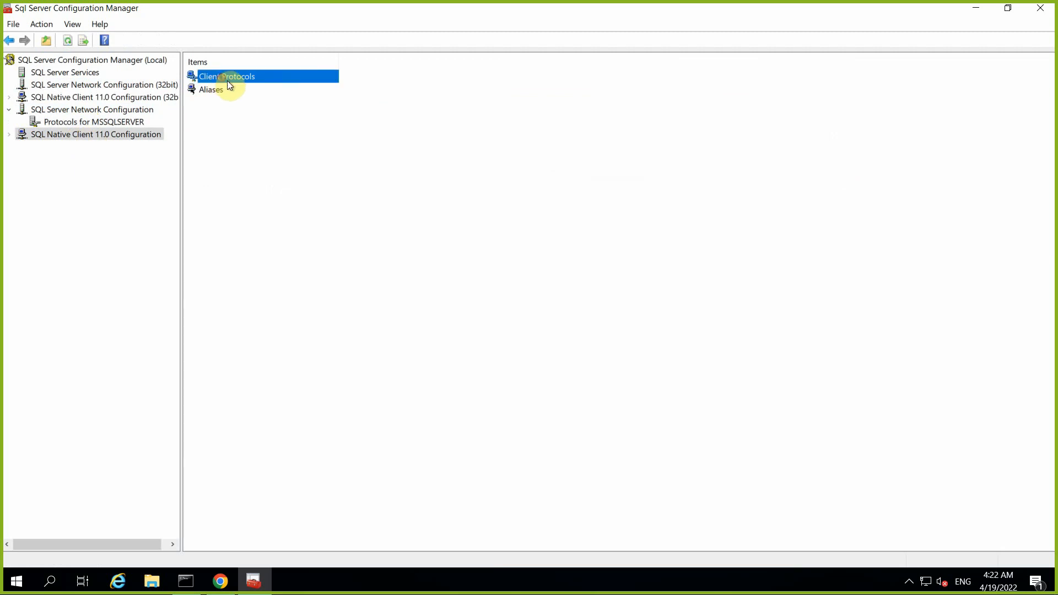
double_click(226, 80)
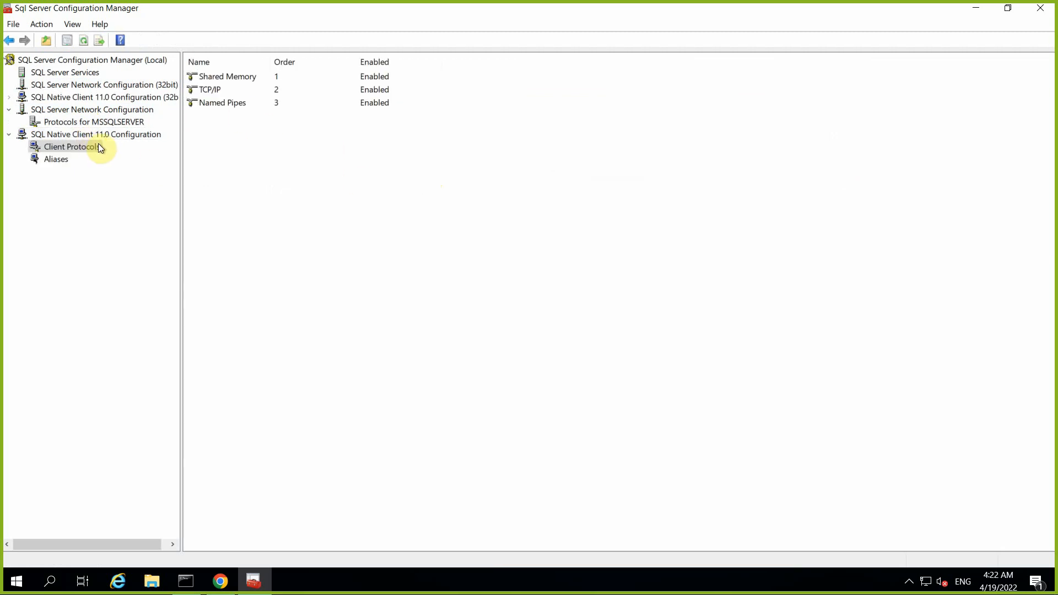
left_click(226, 91)
left_click(220, 103)
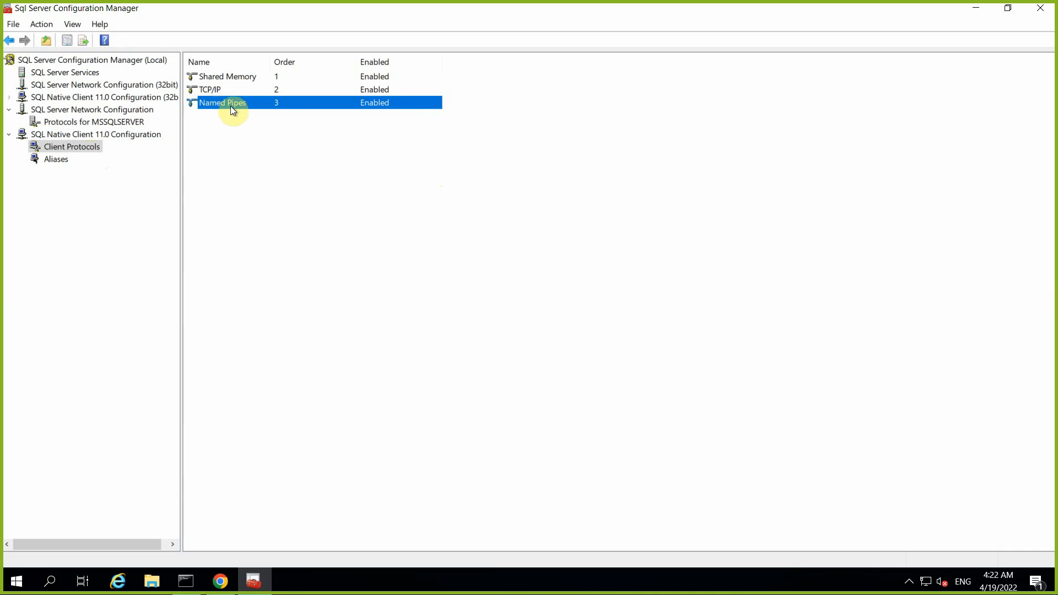
Return to the top-level configuration node and collapse the non-32-bit SQL Server Network Configuration and SQL Native Client 11.0 Configuration nodes.
left_click(80, 61)
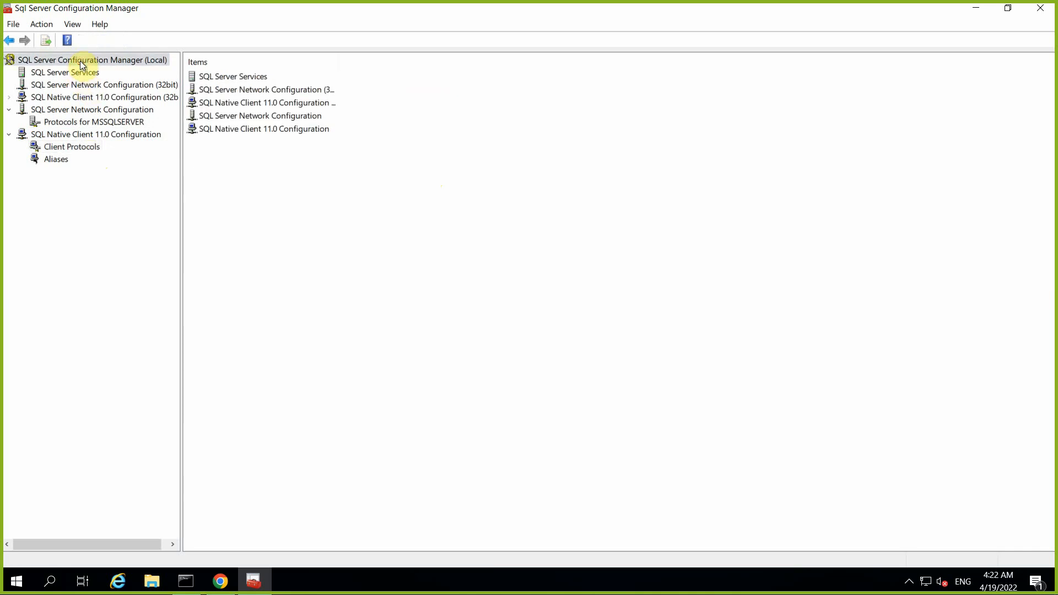
left_click(9, 109)
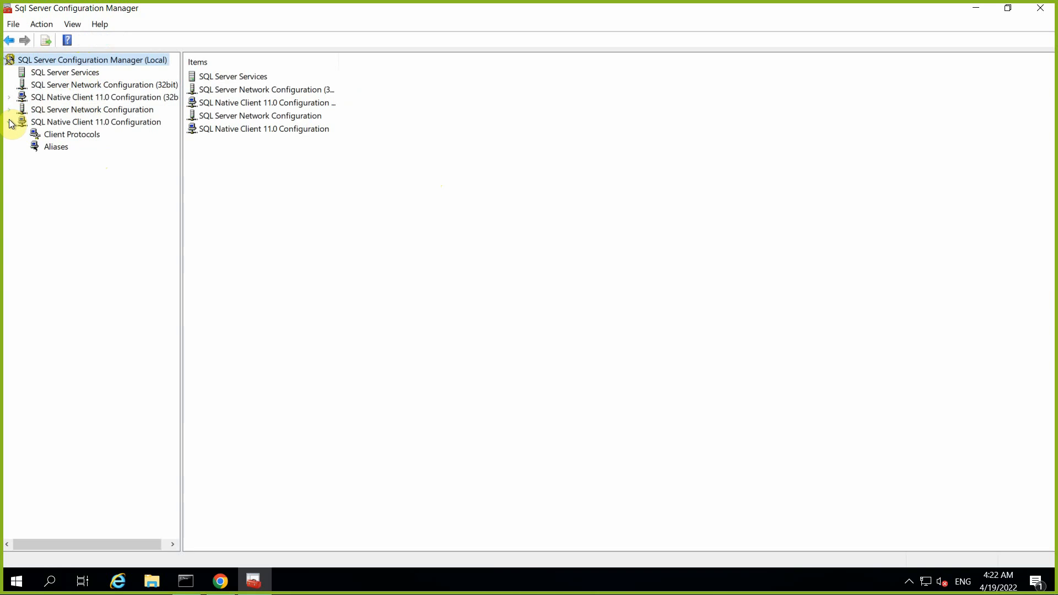
left_click(9, 122)
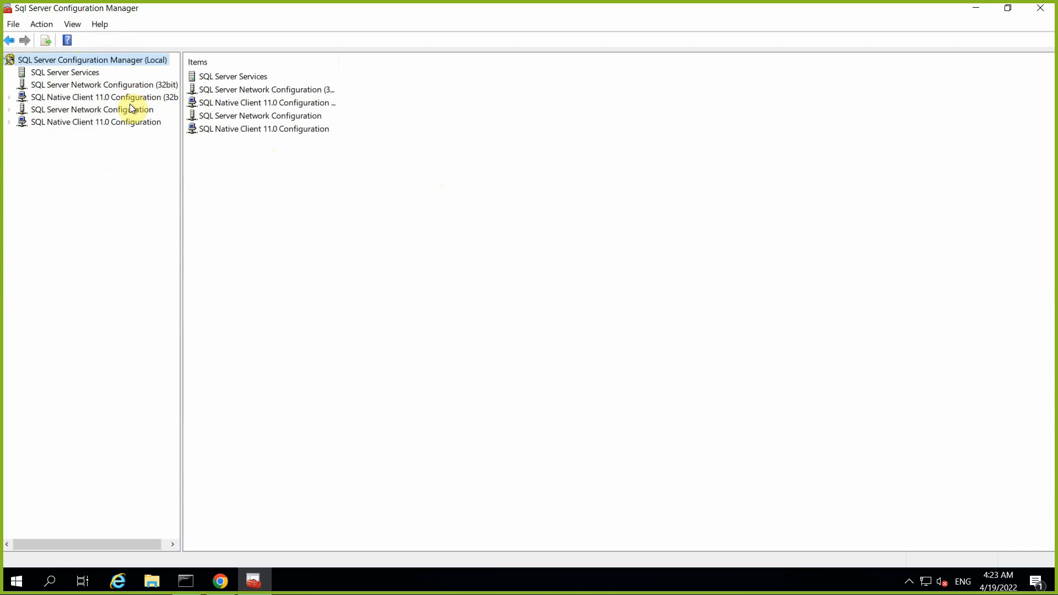
Open the TCP/IP properties among the protocols for MSSQLSERVER in the non-32-bit network configuration and display its IP addresses.
left_click(104, 110)
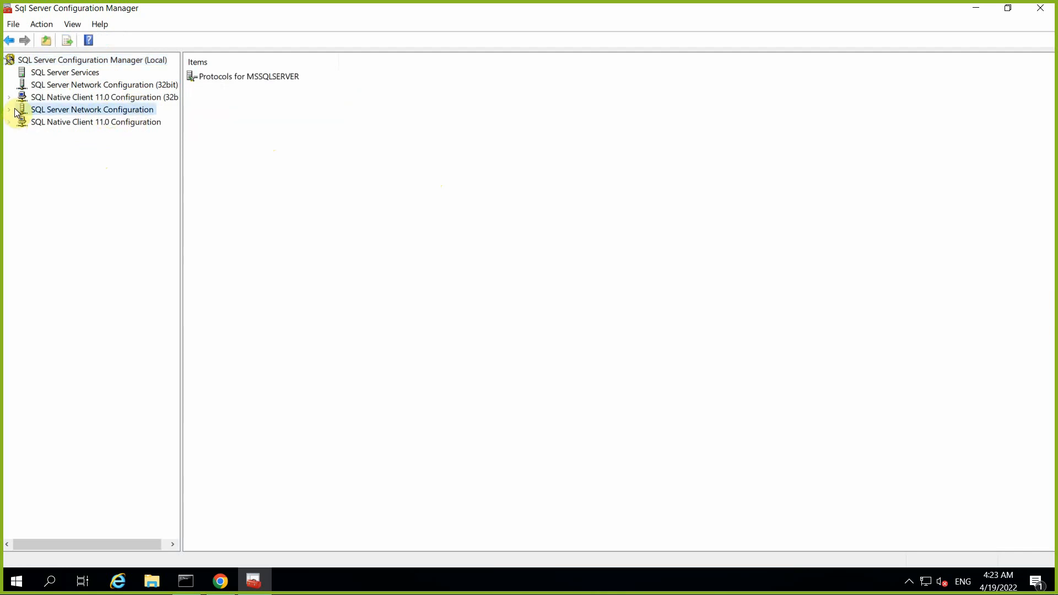
left_click(9, 110)
left_click(71, 125)
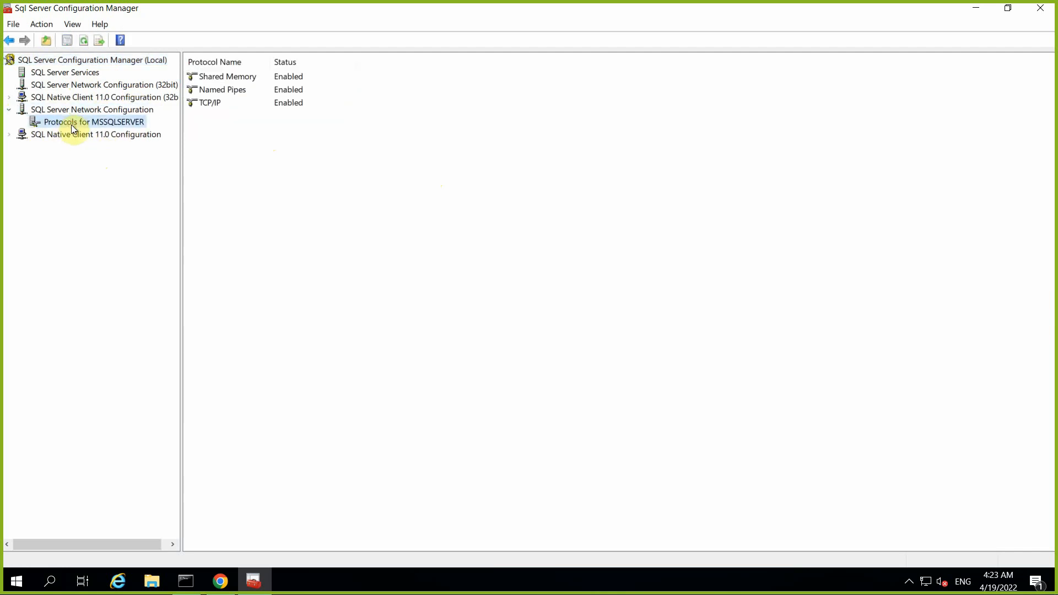
left_click(280, 103)
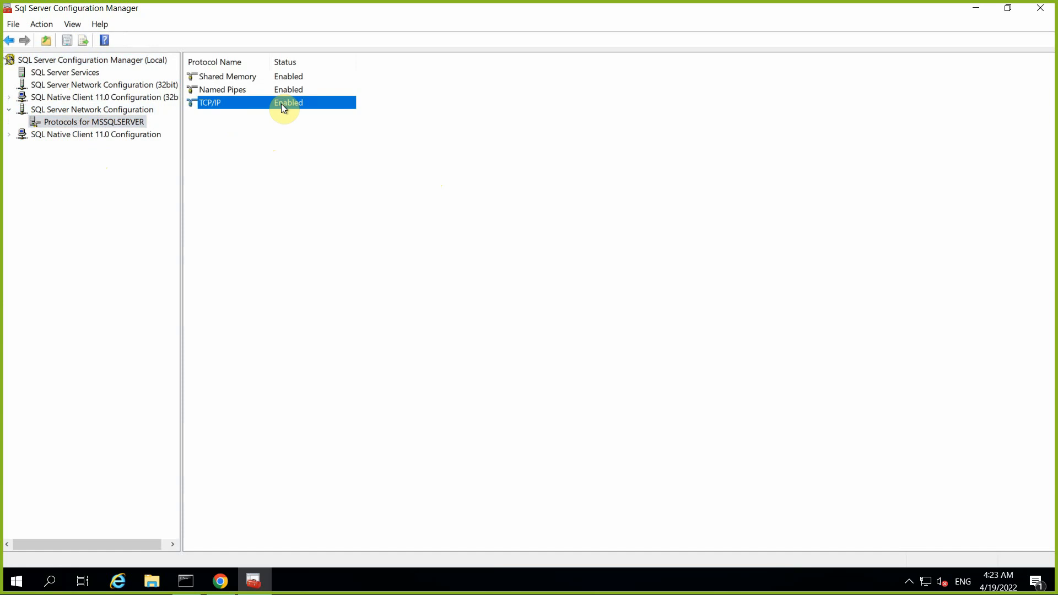
right_click(281, 104)
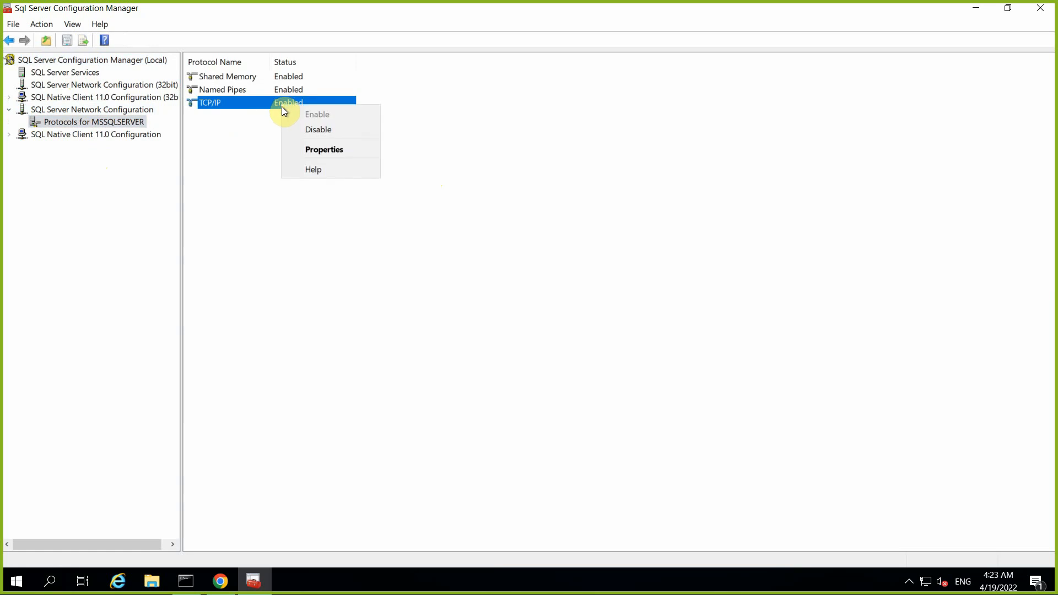
left_click(312, 148)
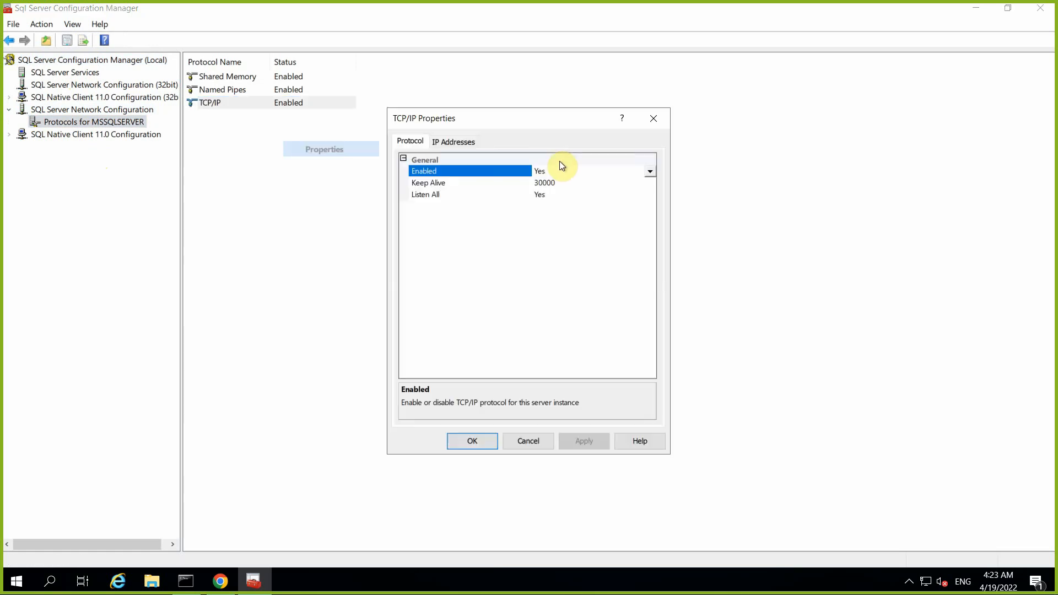
left_click(457, 140)
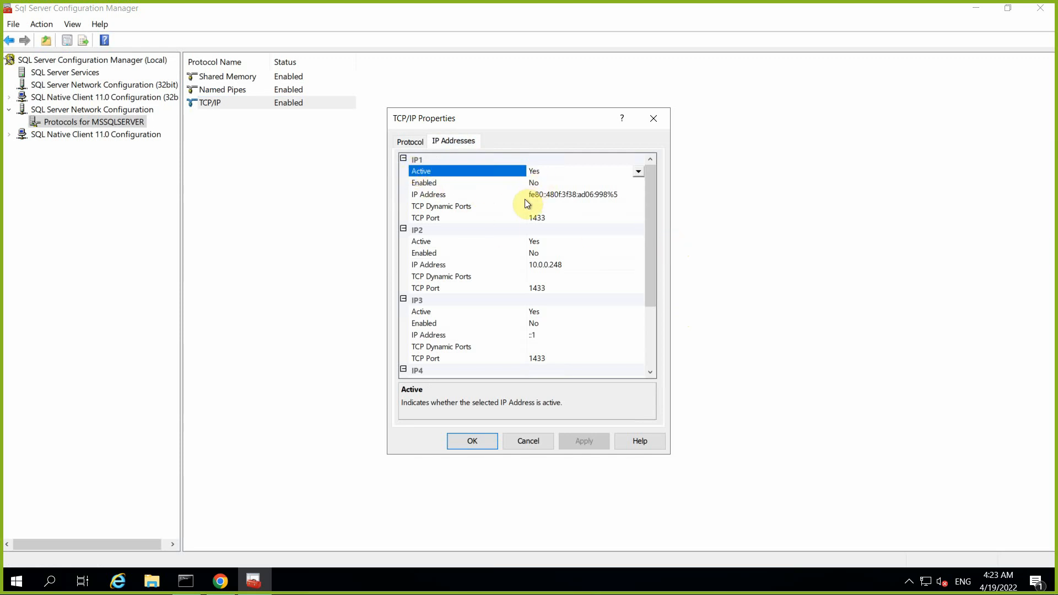
Examine the IP address and TCP port entries from IP1 through IPAll, and accept the TCP/IP properties without changes.
left_click(559, 196)
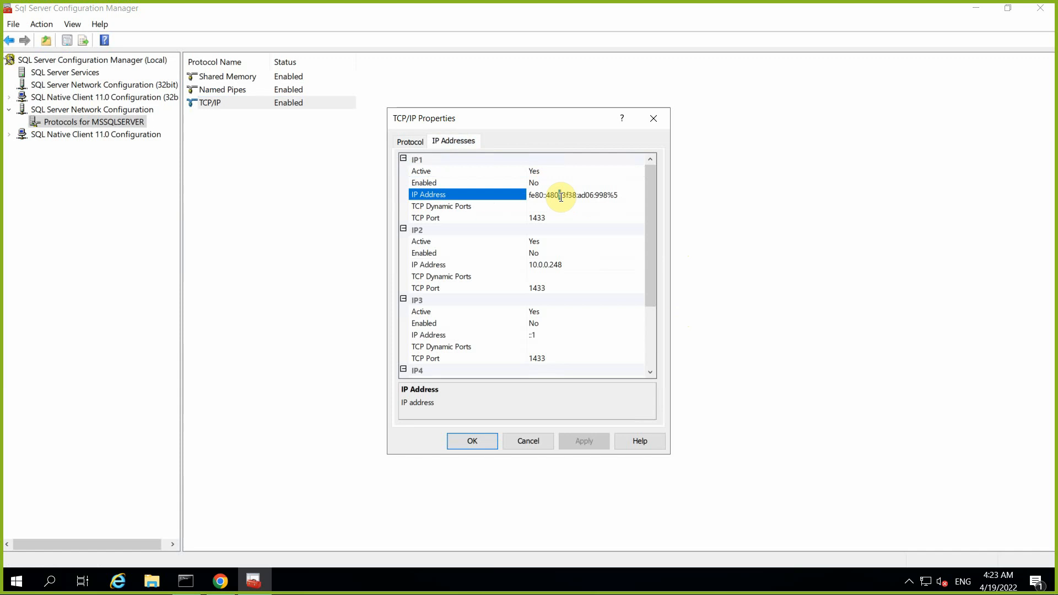
left_click(549, 265)
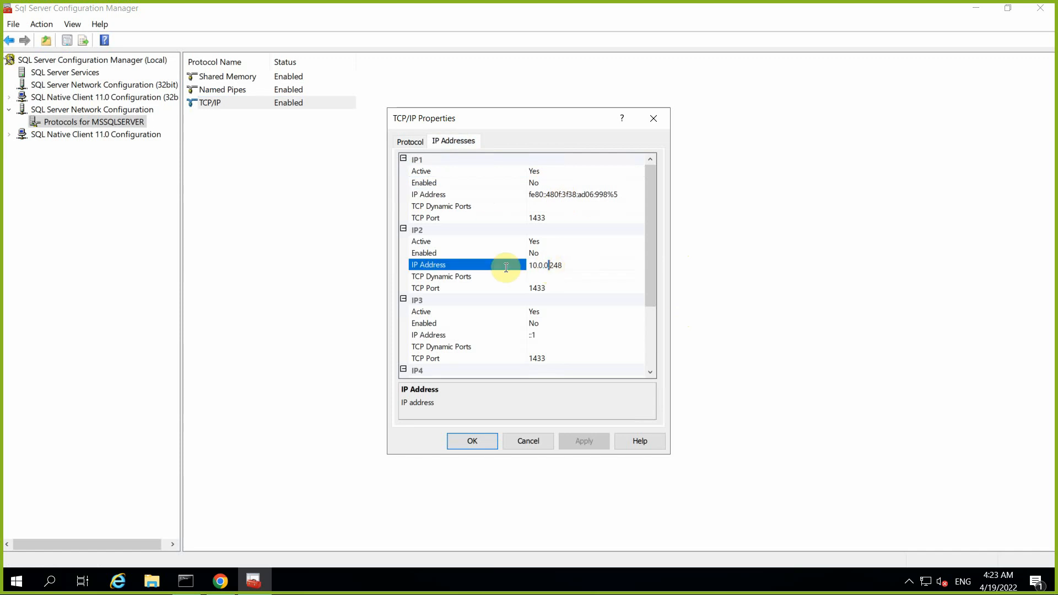
left_click(561, 265)
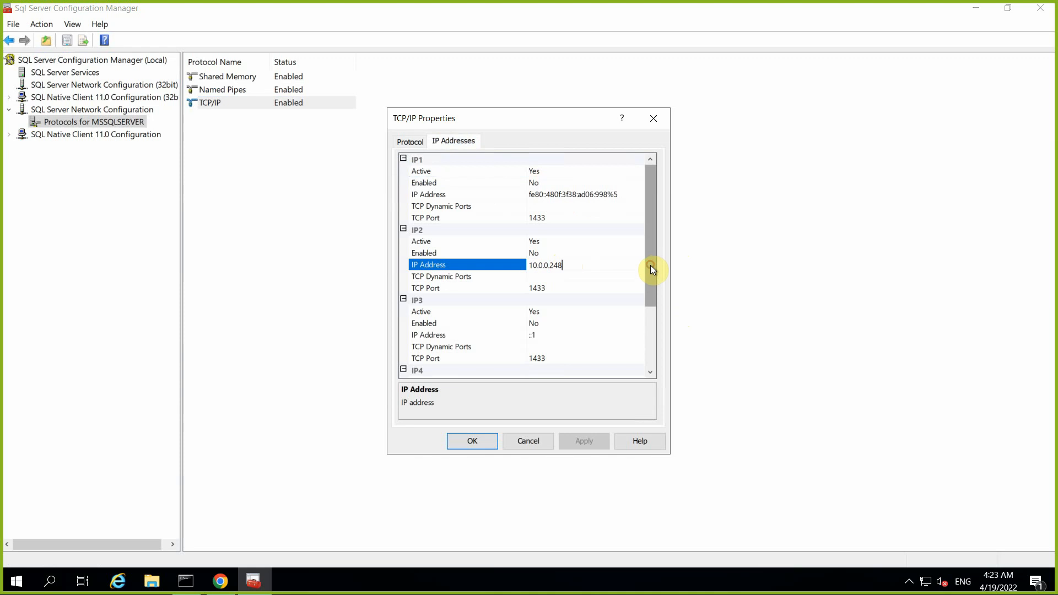
left_click_drag(650, 265, 649, 319)
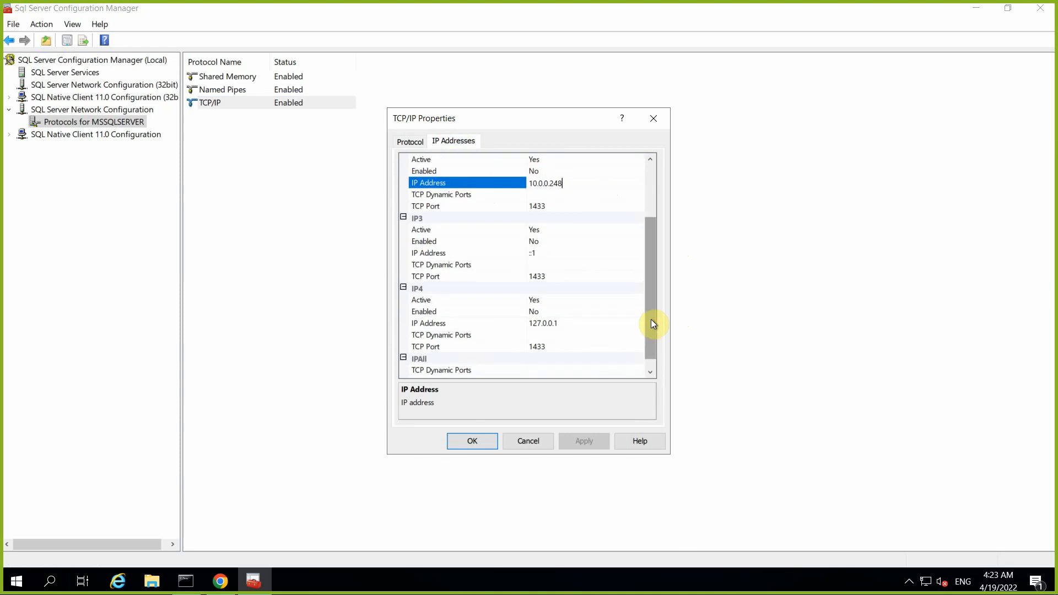
left_click(552, 324)
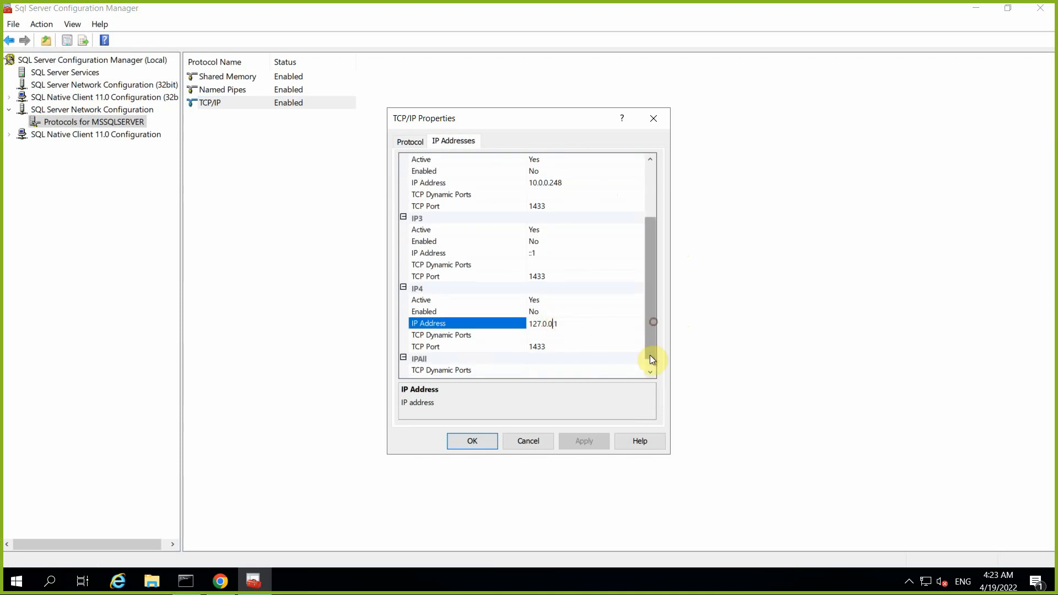
scroll(650, 356, "down", 1)
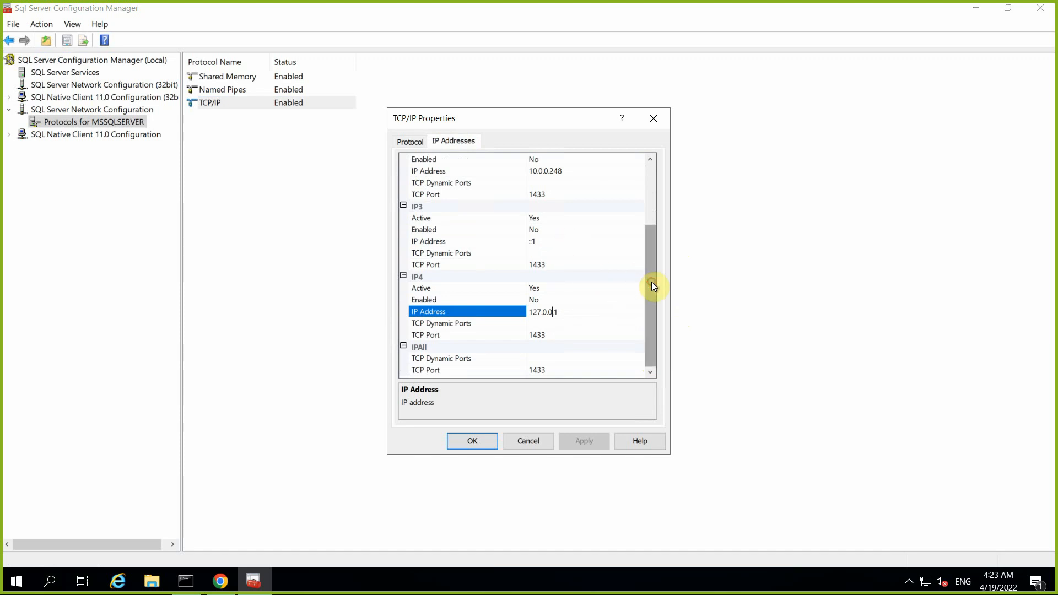
left_click_drag(651, 282, 648, 217)
left_click_drag(649, 253, 650, 361)
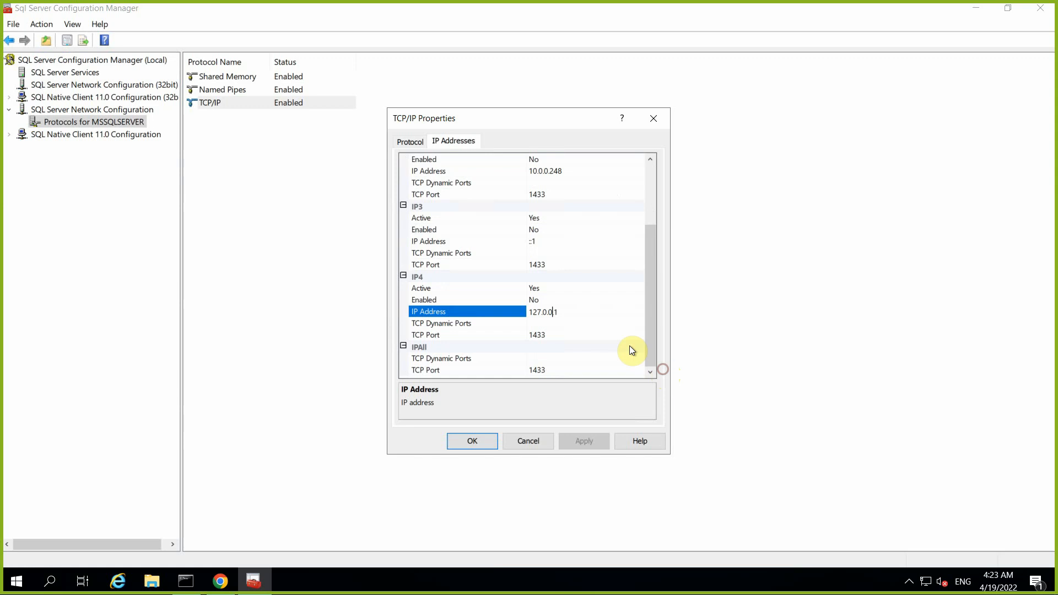
left_click(551, 263)
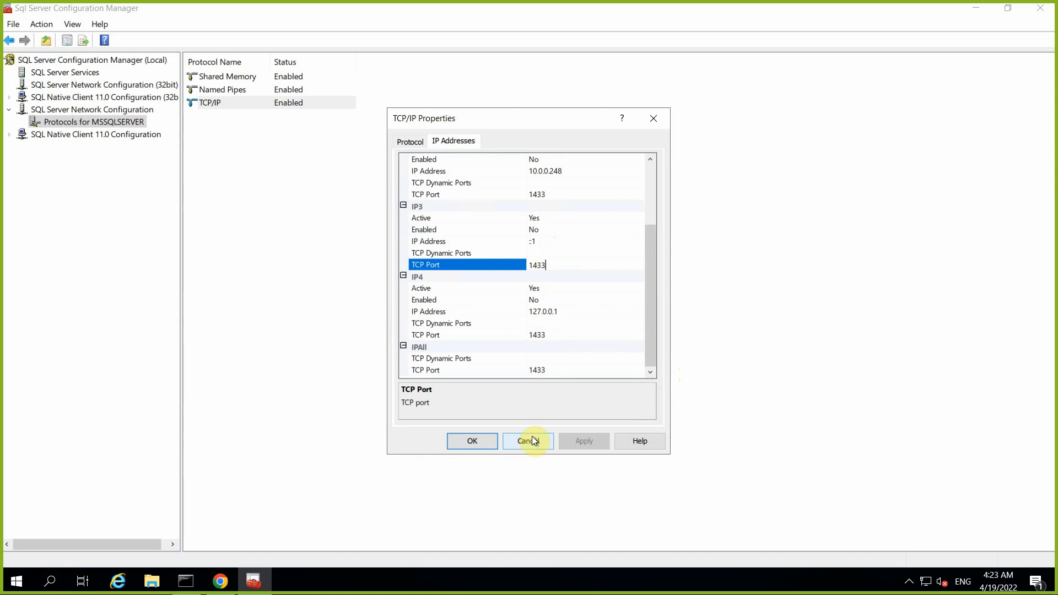
left_click_drag(649, 293, 636, 183)
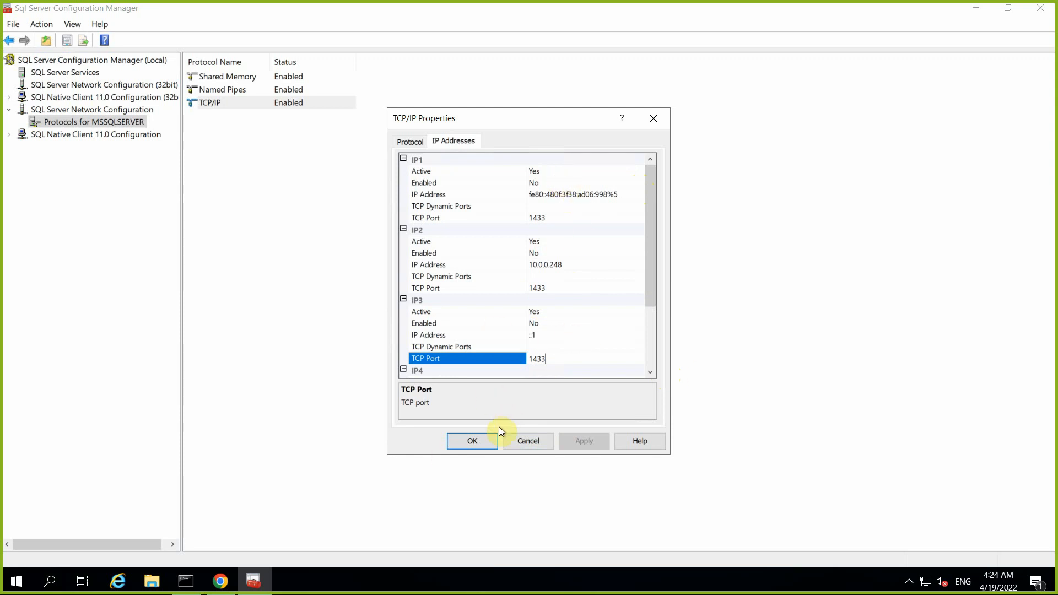
left_click(472, 441)
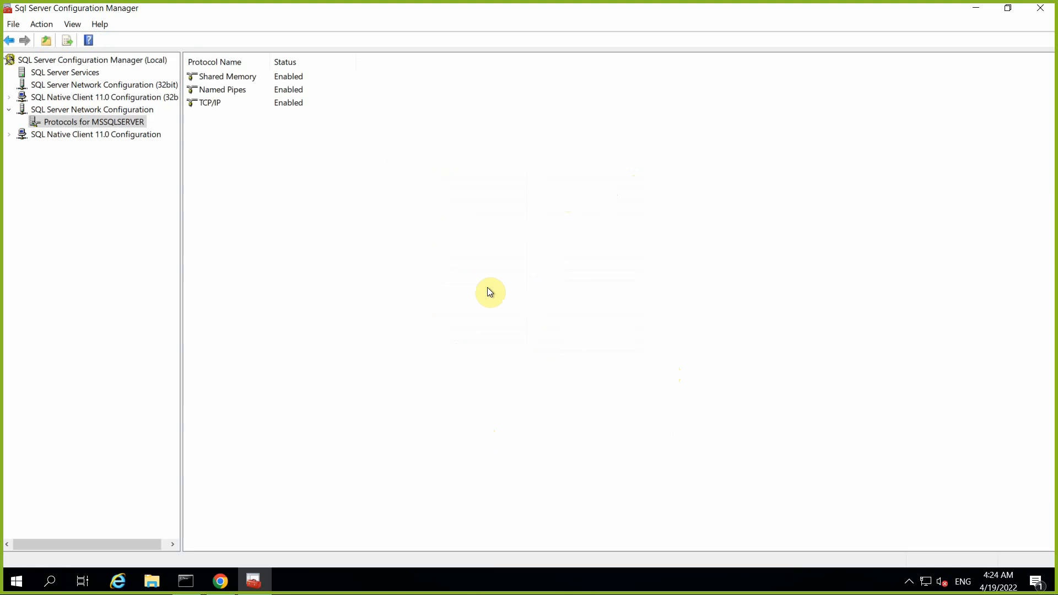
Check the Named Pipes protocol's pipe name and Enabled choices again, and cancel its properties.
double_click(283, 89)
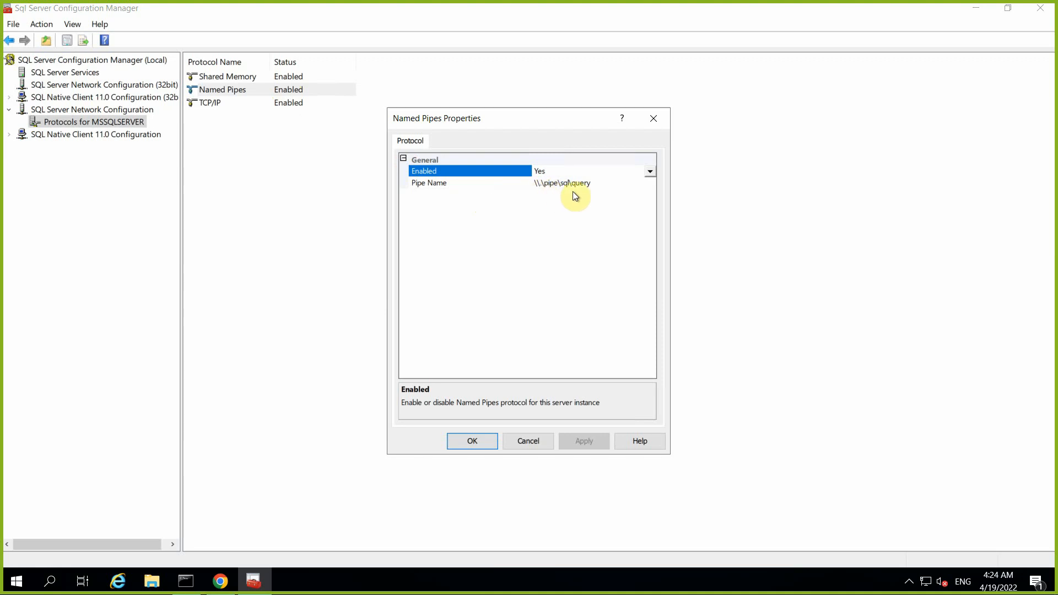
left_click(650, 171)
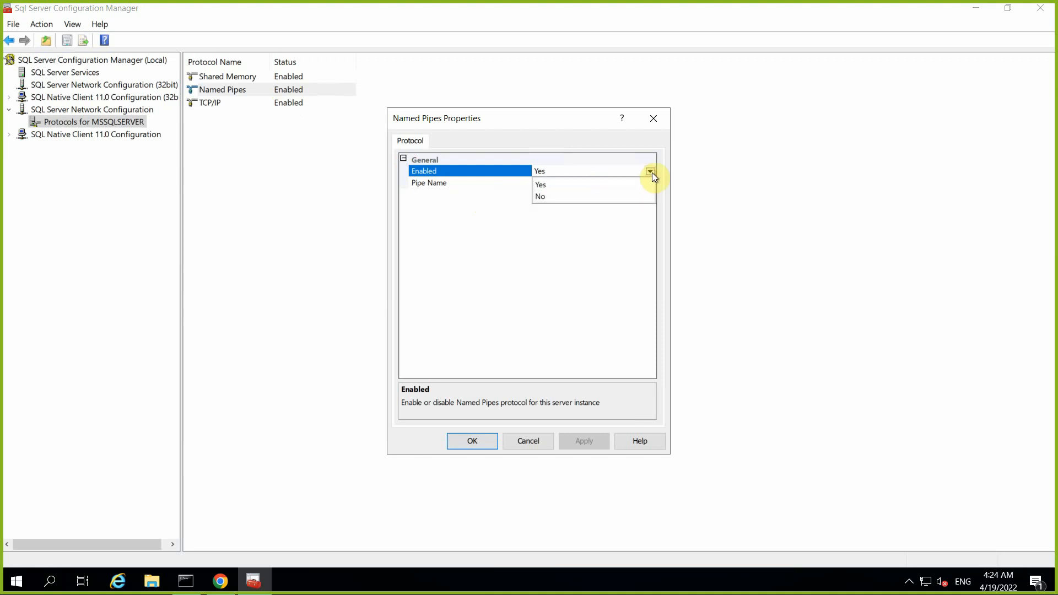
left_click(589, 263)
left_click(536, 441)
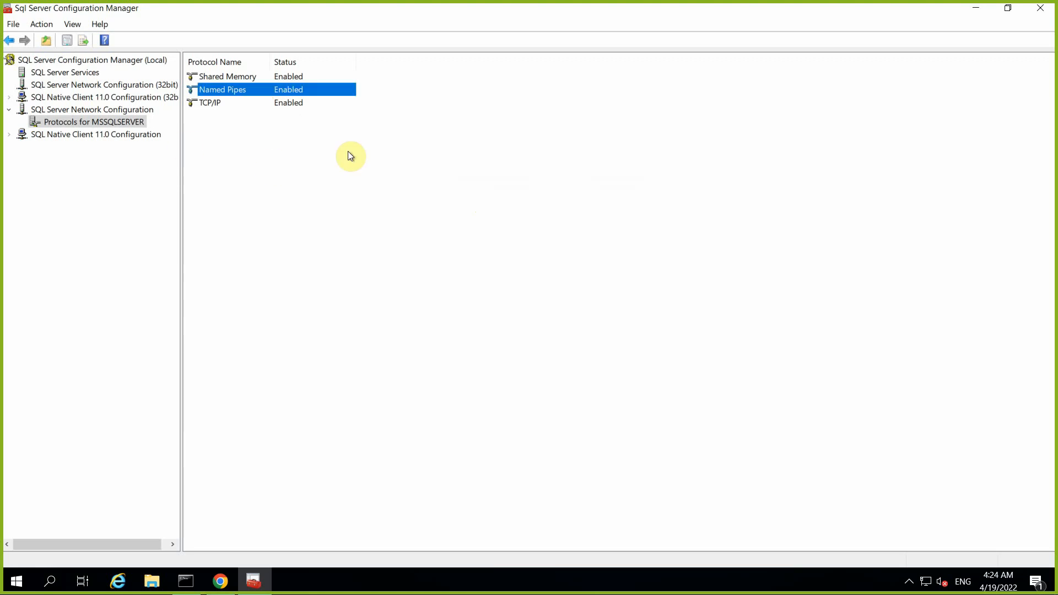
Switch from the configuration manager to Microsoft SQL Server Management Studio 18 and connect to the SERVER Database Engine with Windows Authentication.
left_click(1040, 8)
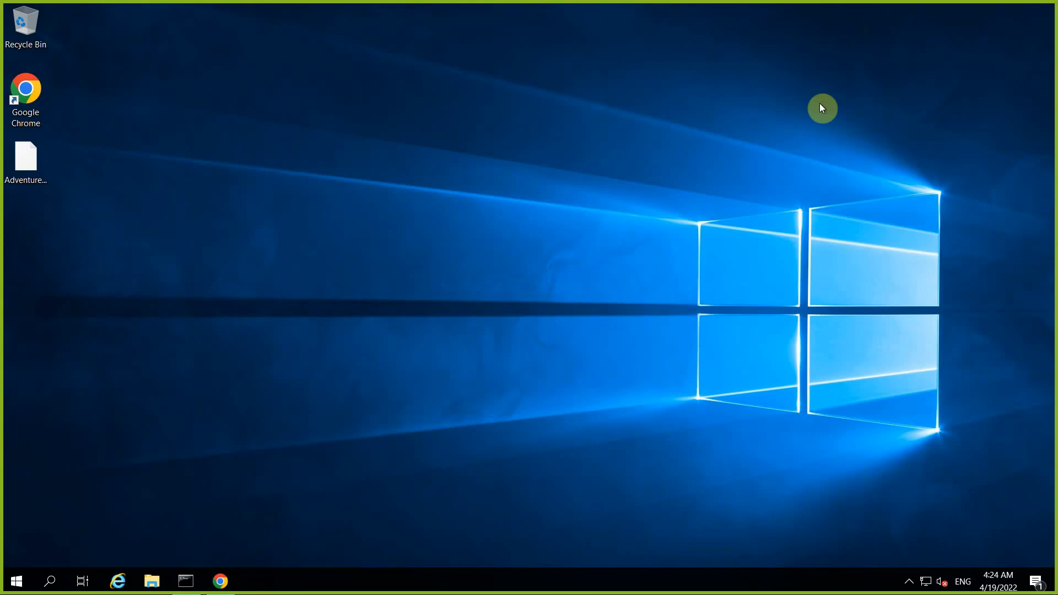
left_click(16, 581)
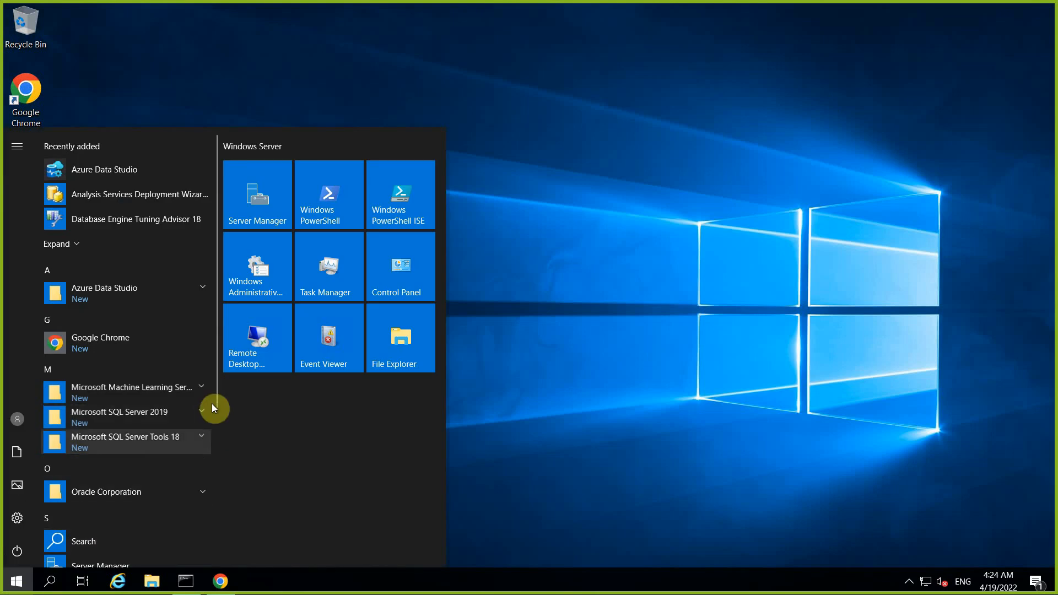
scroll(214, 445, "down", 2)
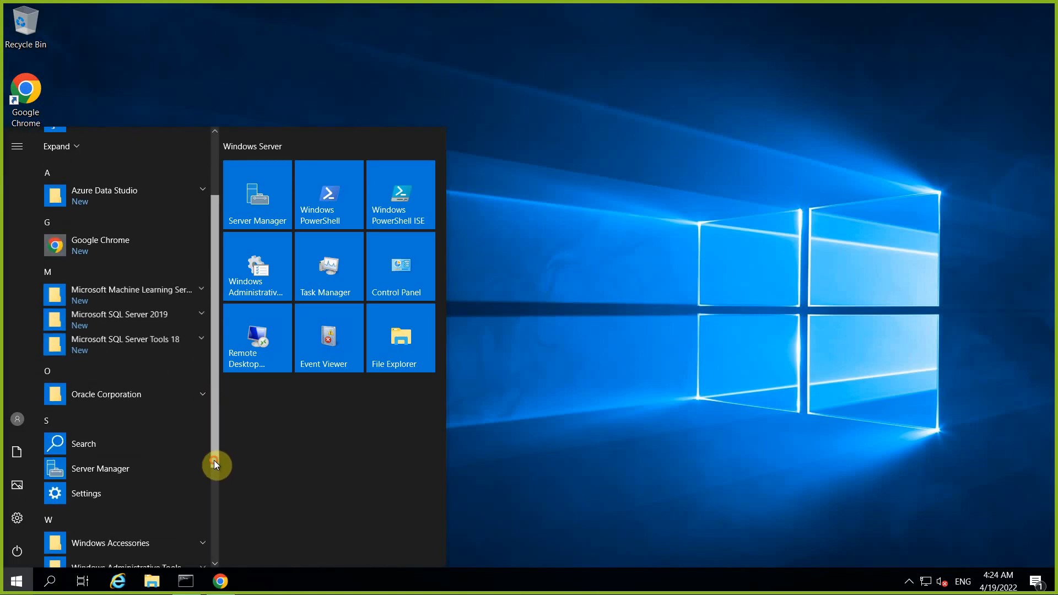
left_click(199, 330)
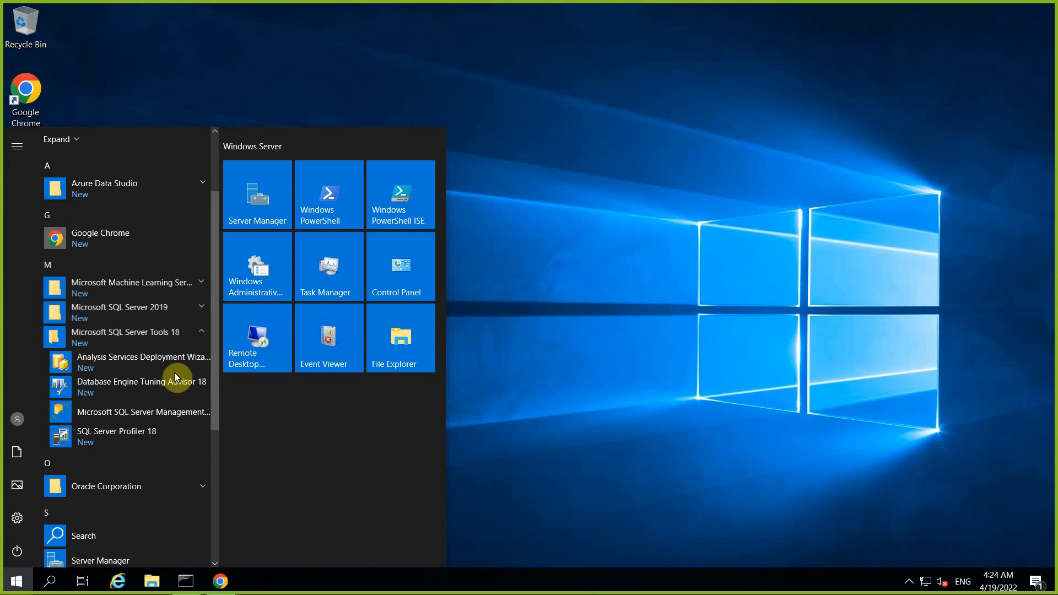
left_click(166, 419)
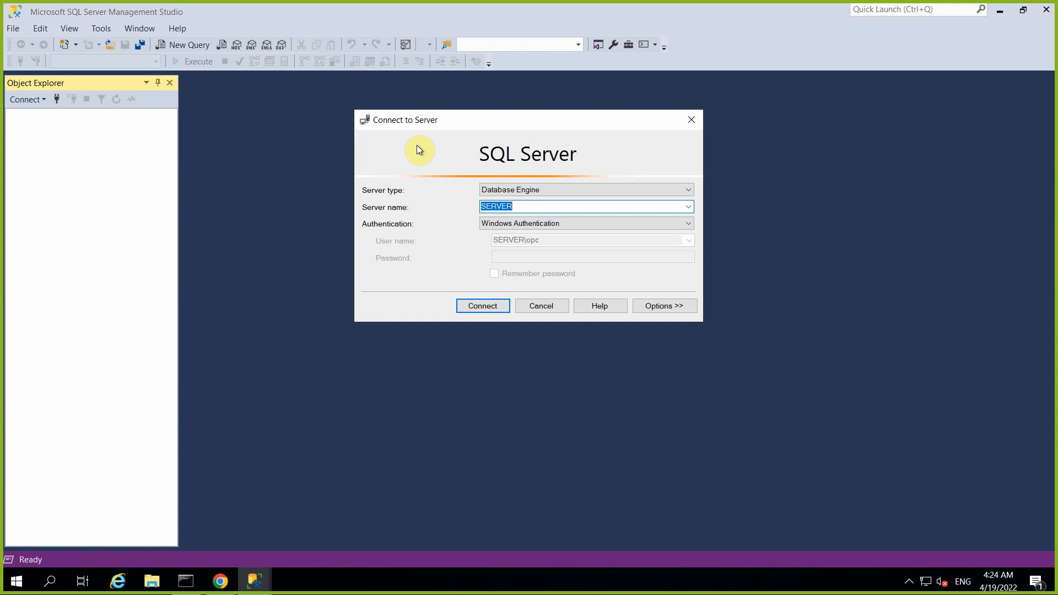
left_click(472, 304)
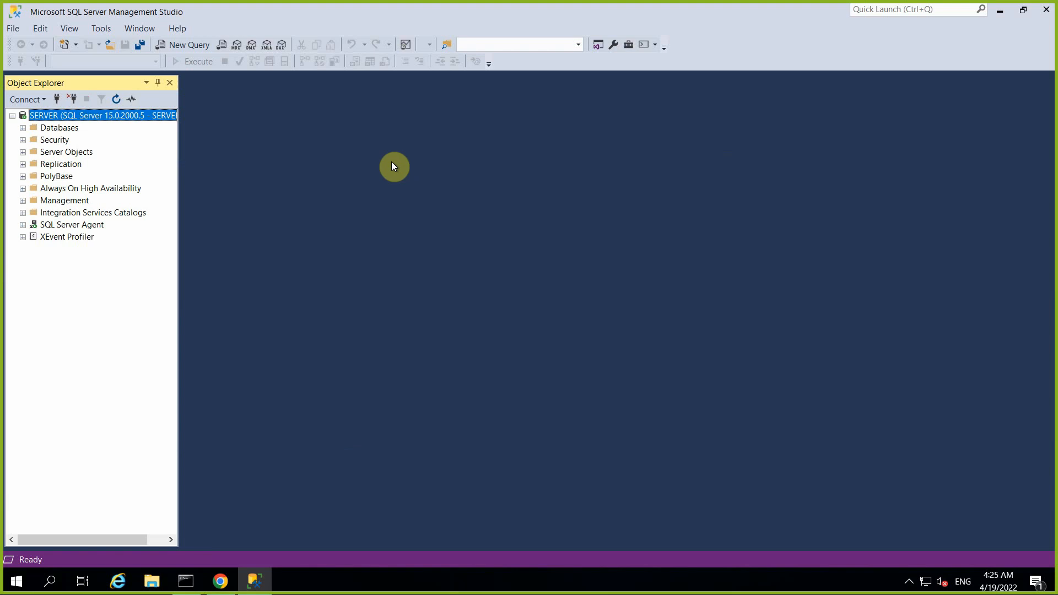
Open the properties of the connected server and review its general product, operating system and platform entries, memory options and processor settings.
right_click(89, 117)
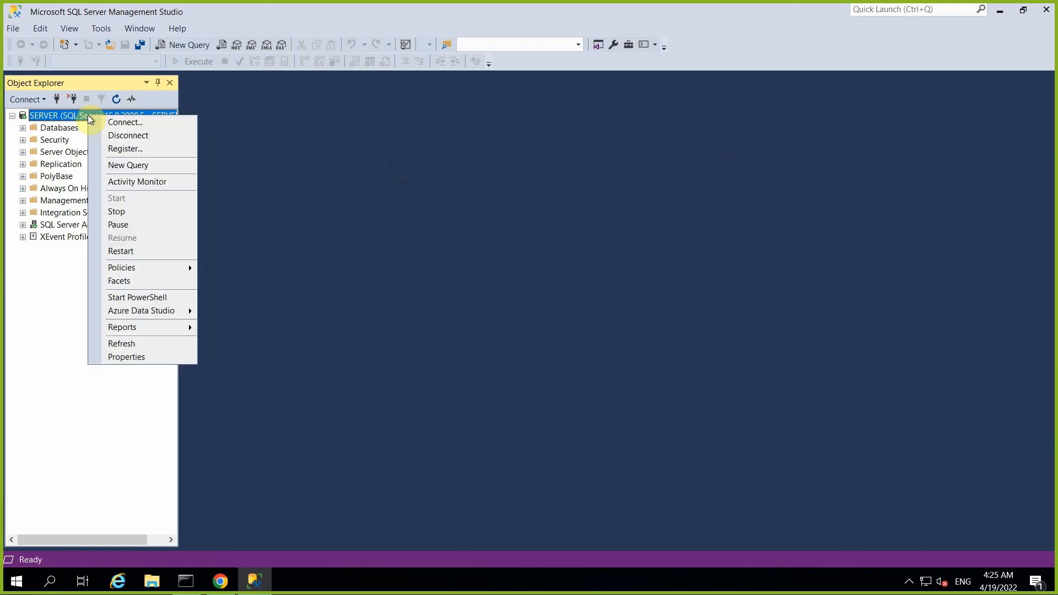
left_click(117, 356)
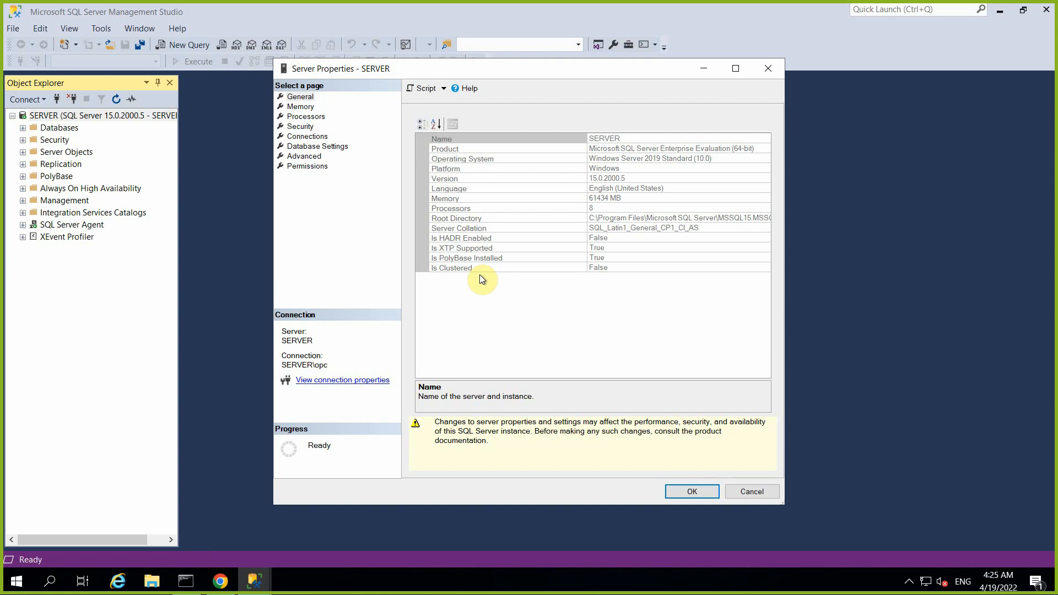
left_click(302, 97)
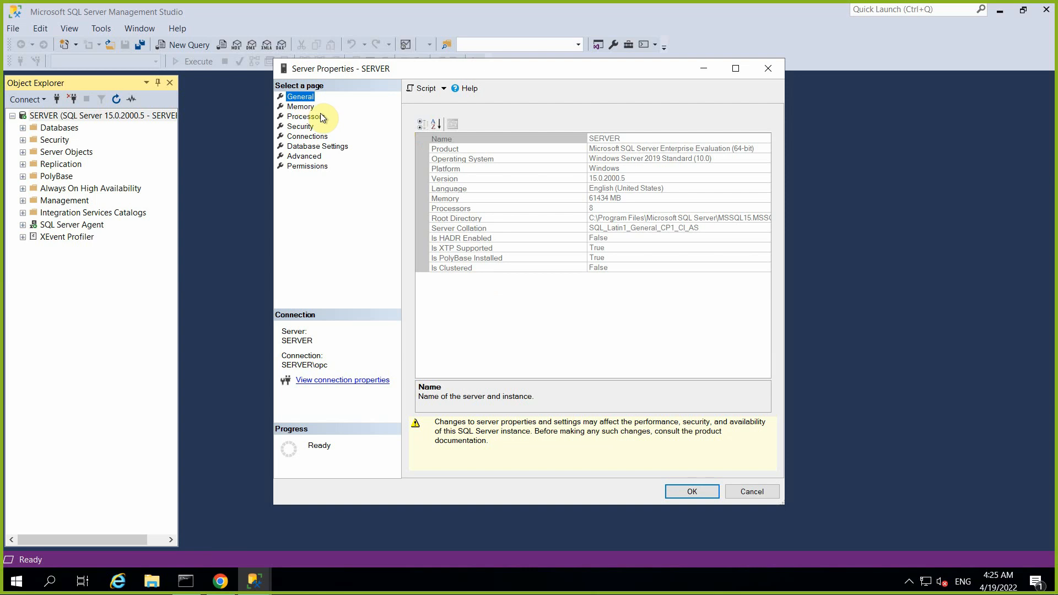
left_click(613, 149)
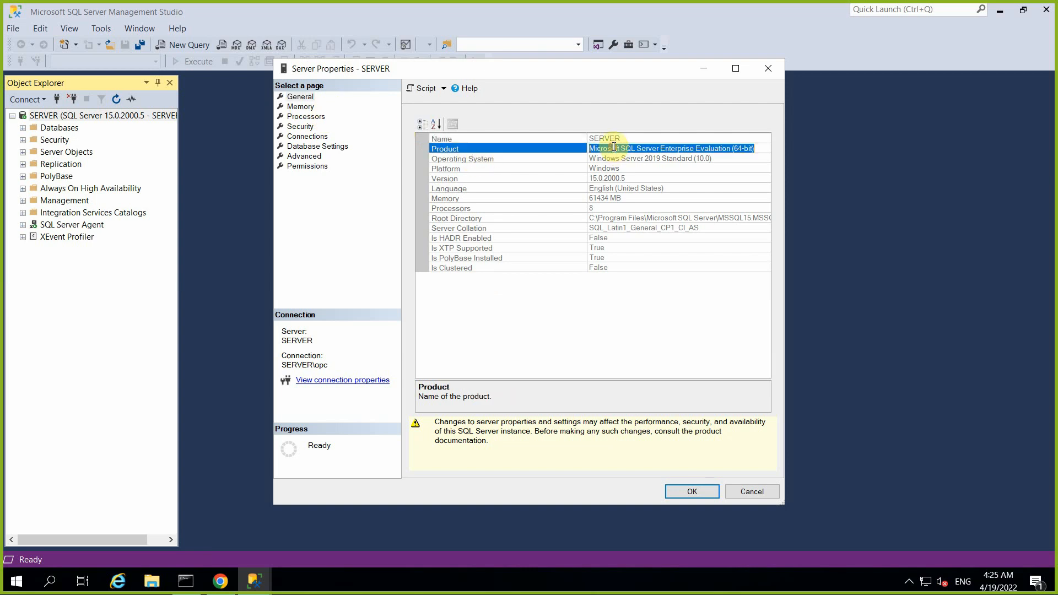
left_click(641, 159)
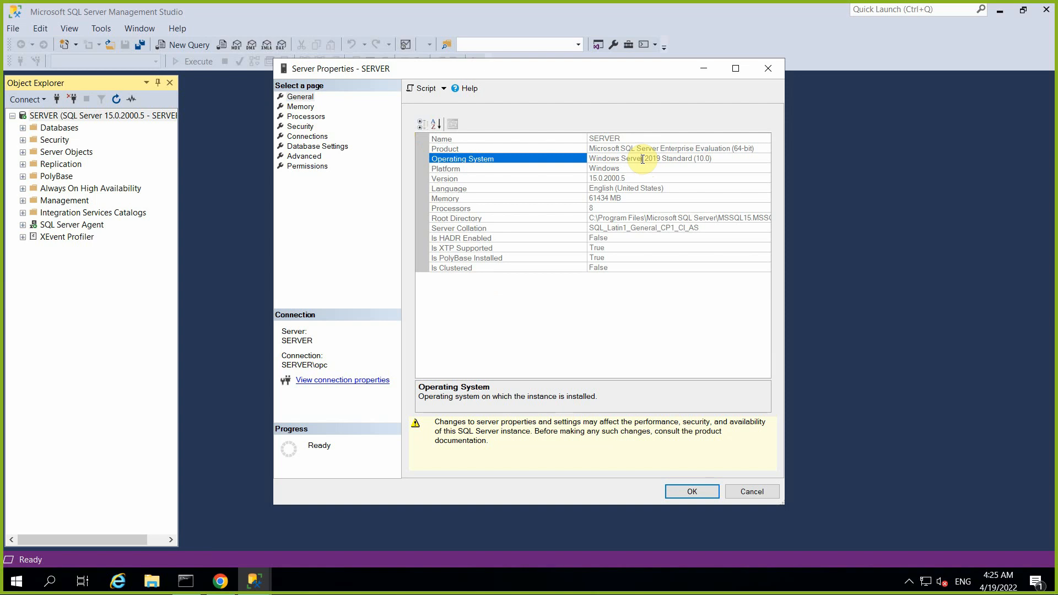
left_click(641, 168)
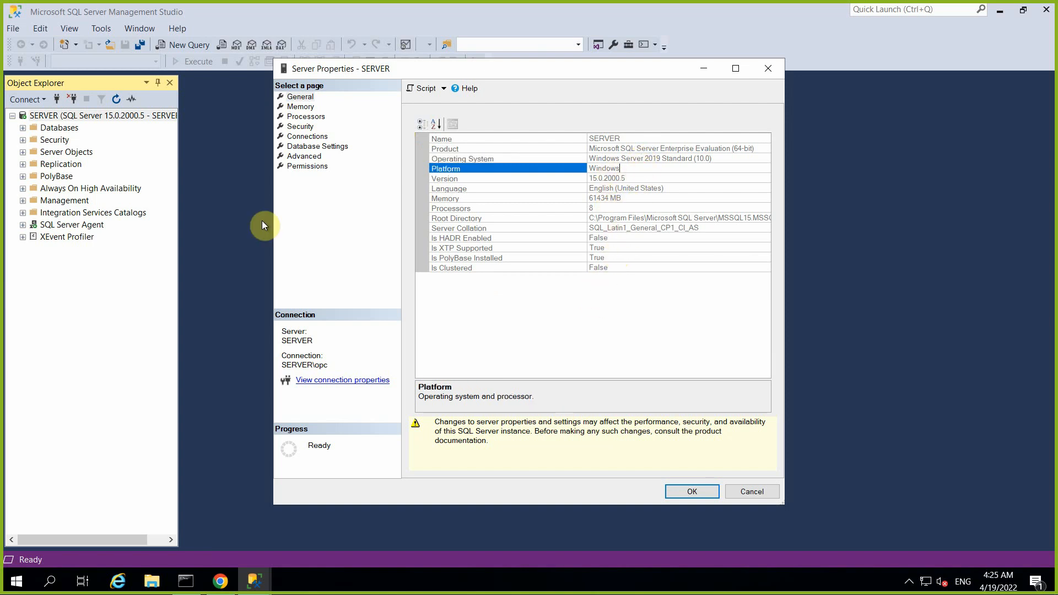
left_click(300, 106)
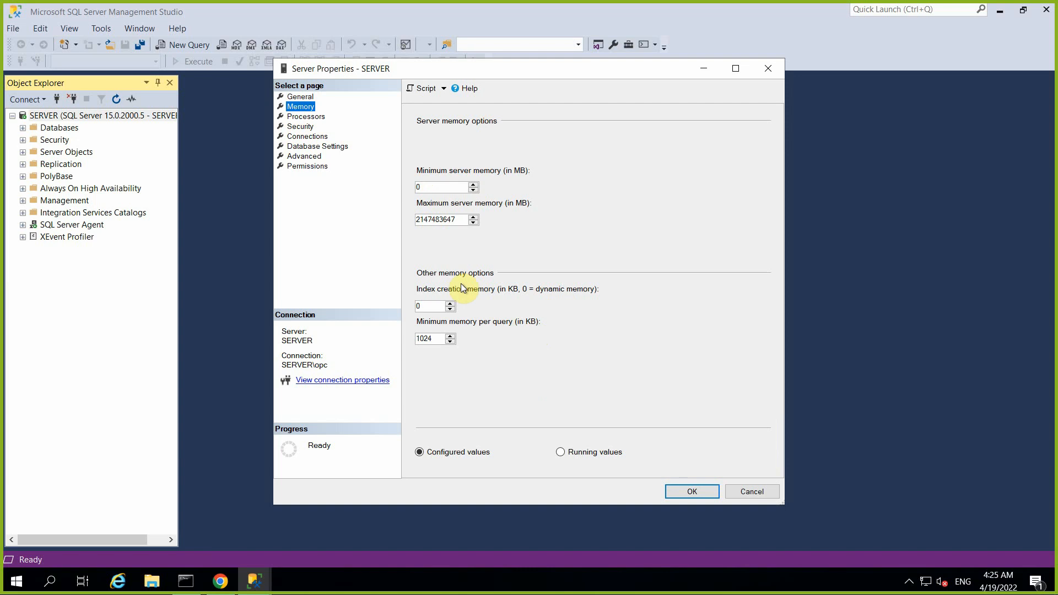
left_click(308, 117)
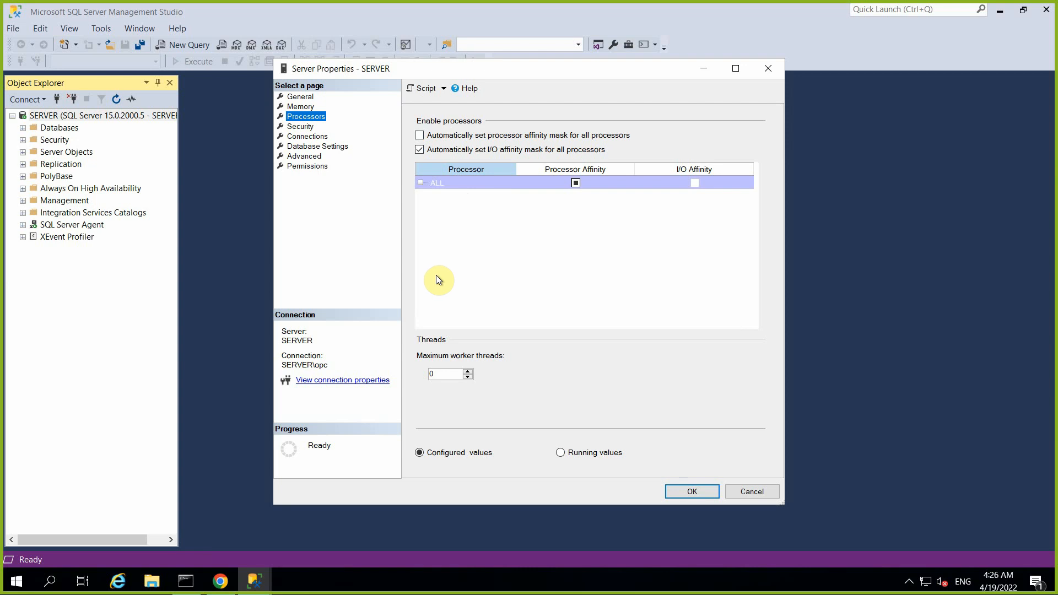
Set the server's security to Windows Authentication mode and login auditing to both failed and successful logins.
left_click(302, 127)
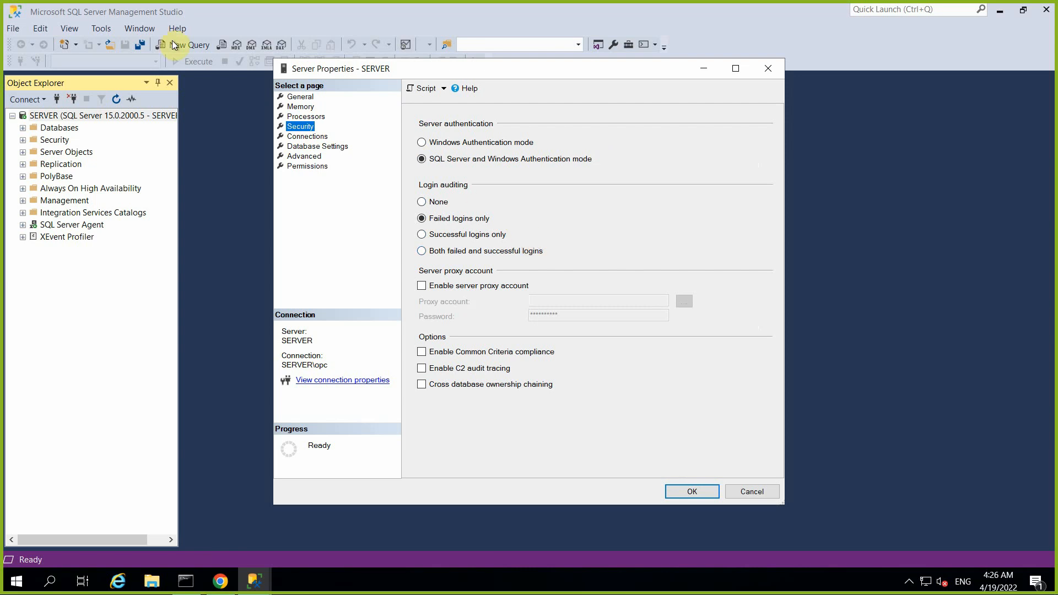
left_click(423, 142)
left_click(421, 235)
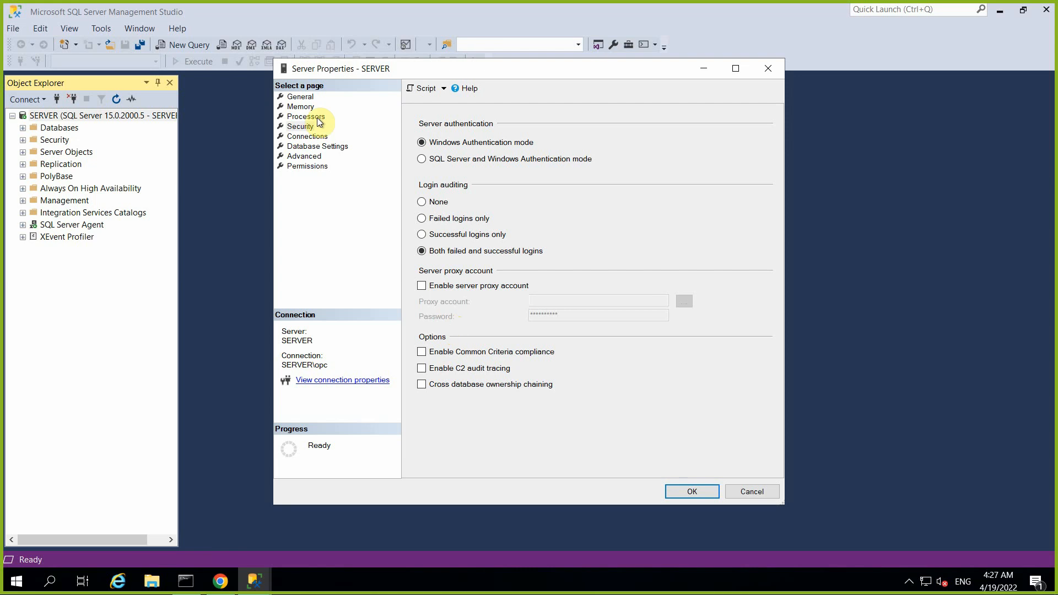
Set the server's maximum number of concurrent connections to 20.
left_click(297, 136)
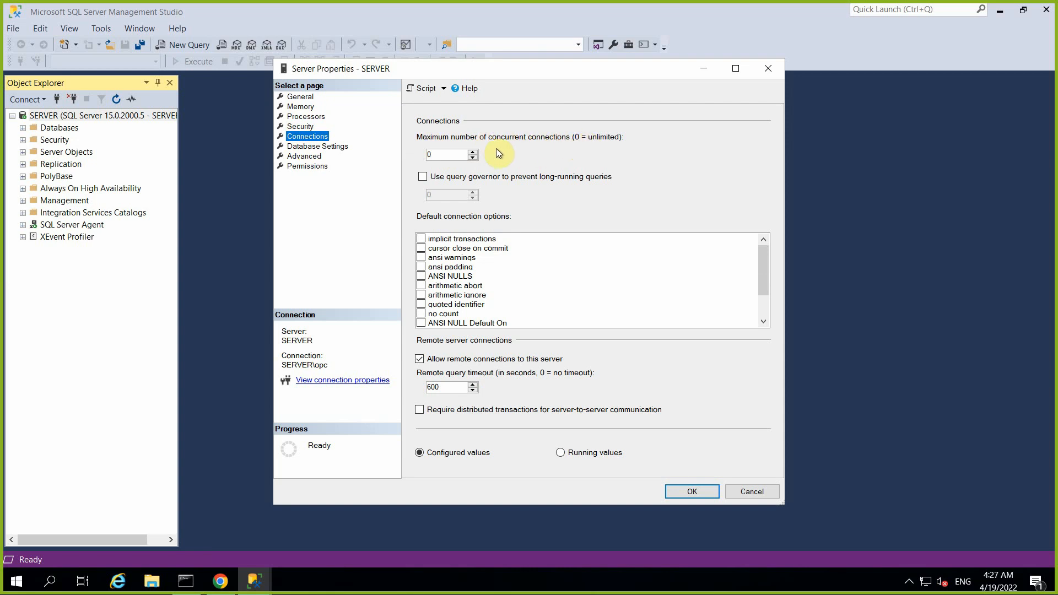
left_click(472, 157)
left_click(473, 152)
left_click(473, 151)
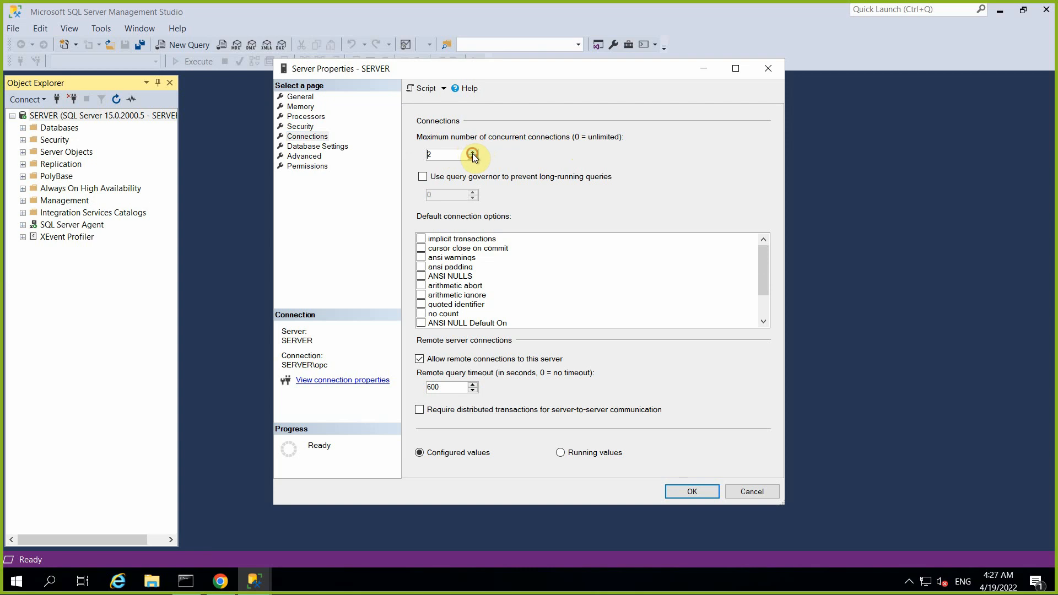
left_click(473, 152)
left_click(473, 152)
left_click(472, 153)
left_click(472, 152)
left_click(472, 153)
left_click(472, 153)
left_click(472, 153)
left_click(472, 153)
left_click(472, 153)
left_click(472, 152)
left_click(472, 153)
left_click(472, 153)
left_click(472, 153)
left_click(472, 152)
left_click(472, 153)
left_click(472, 152)
left_click(472, 152)
left_click(472, 153)
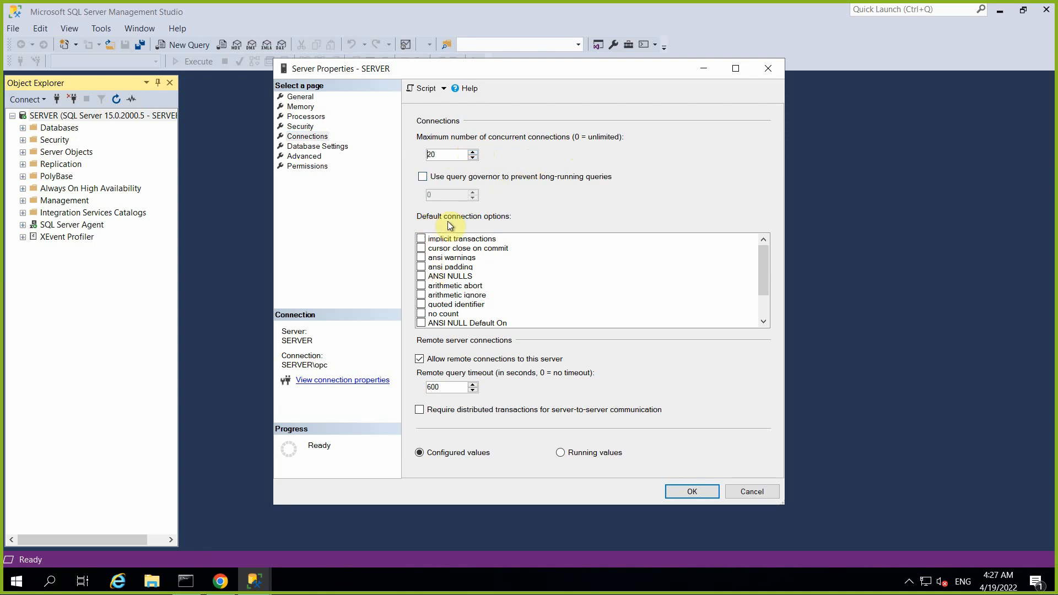
Review the default connection options, database settings, advanced settings and login permissions in the server properties, down to the oracleuser1 login.
scroll(652, 277, "down", 2)
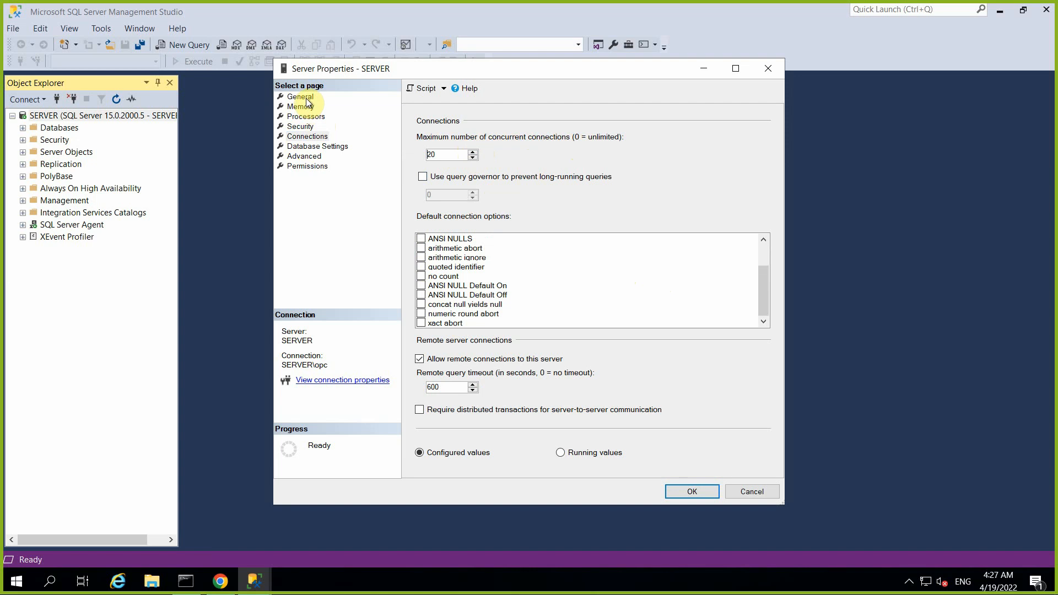
left_click(308, 148)
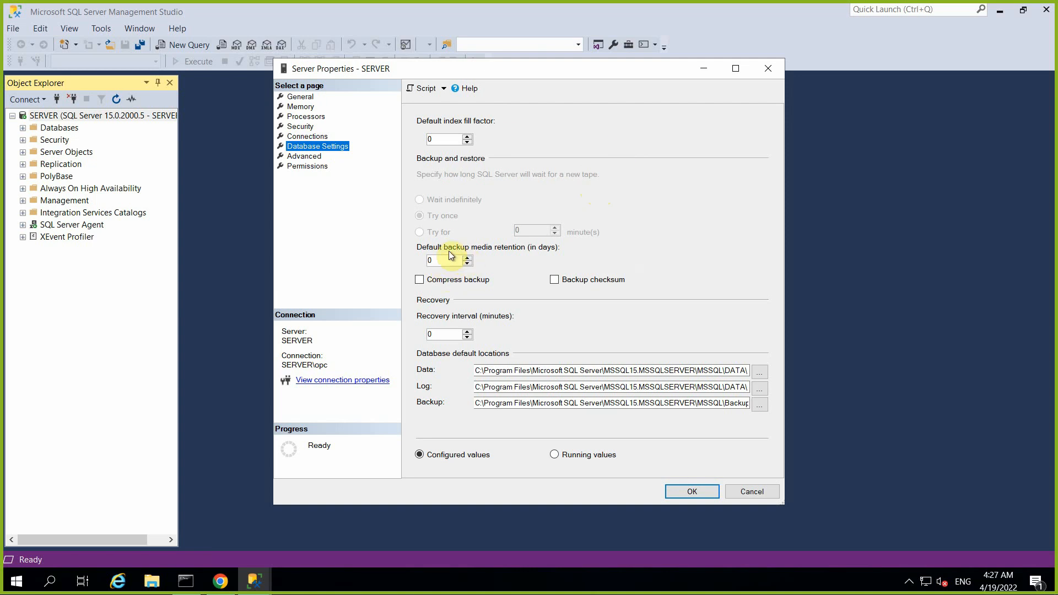
left_click_drag(414, 248, 551, 250)
left_click(312, 156)
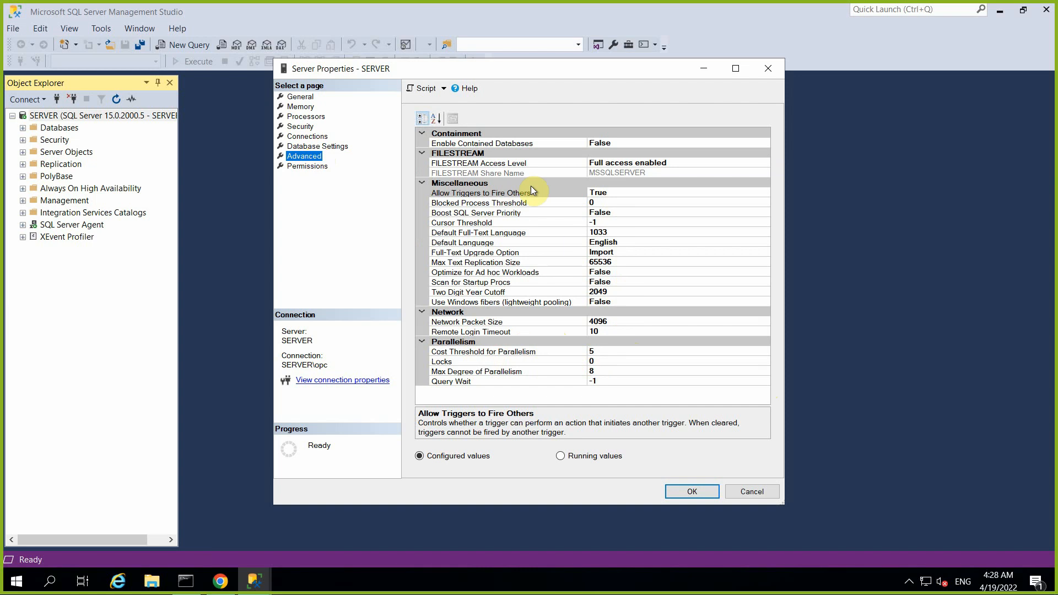
left_click(309, 167)
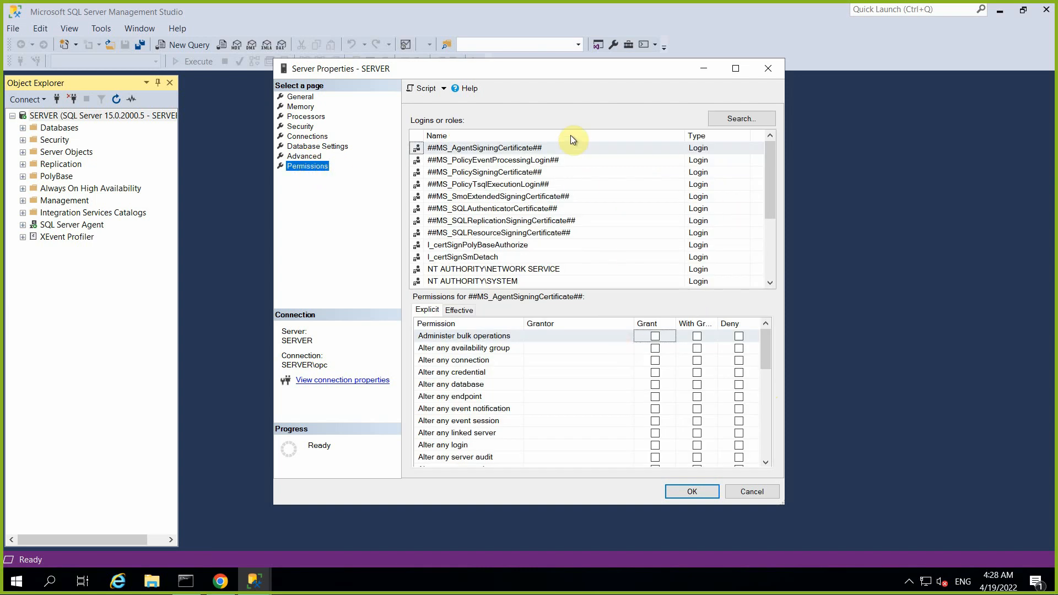
left_click_drag(769, 213, 756, 251)
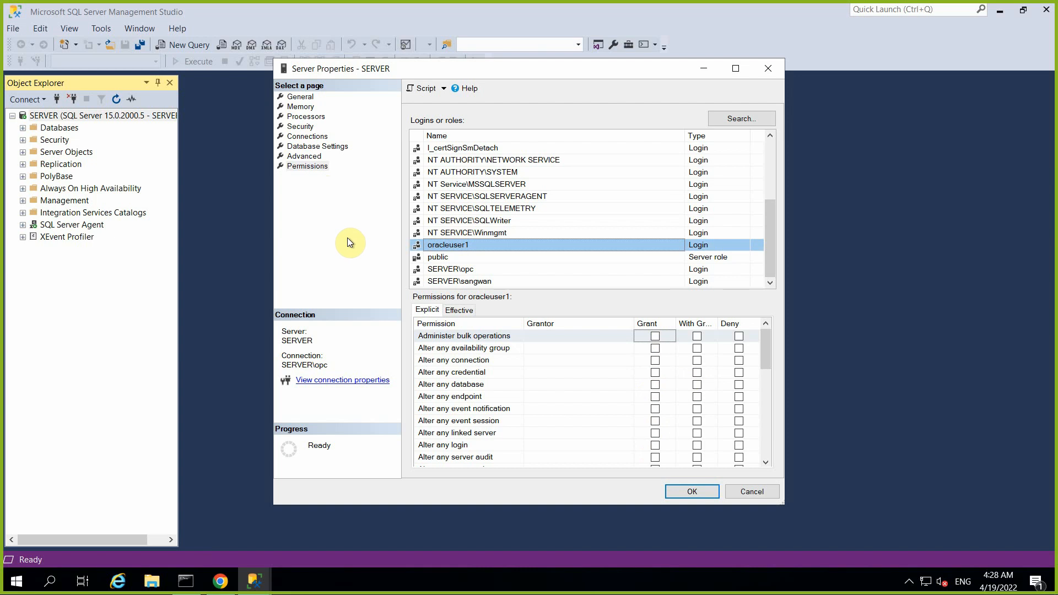
Script the pending server property changes to a new query window and examine all the generated statements with the dialog moved aside.
left_click(443, 90)
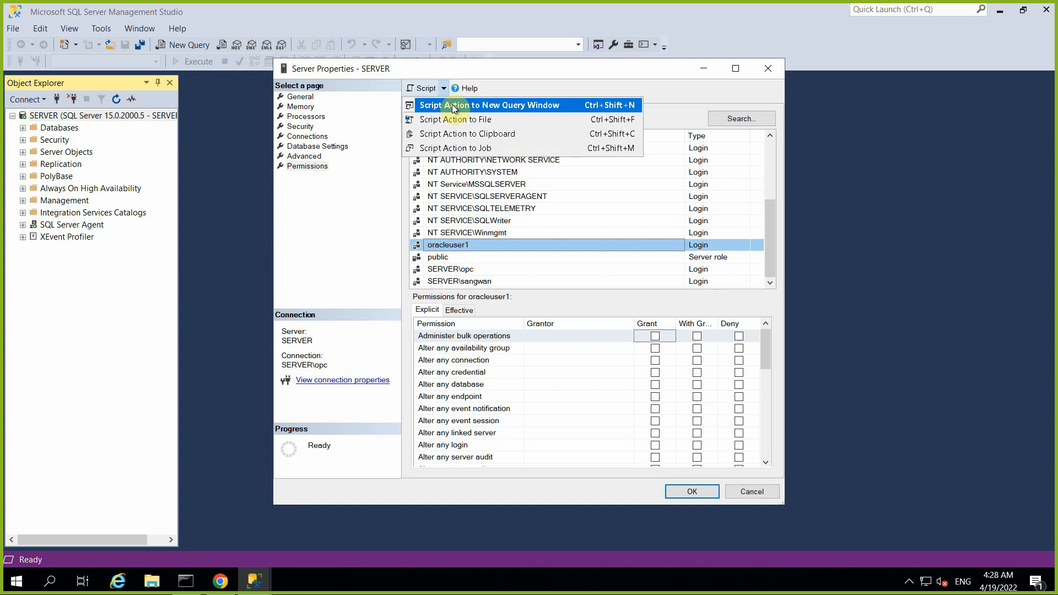
left_click(451, 104)
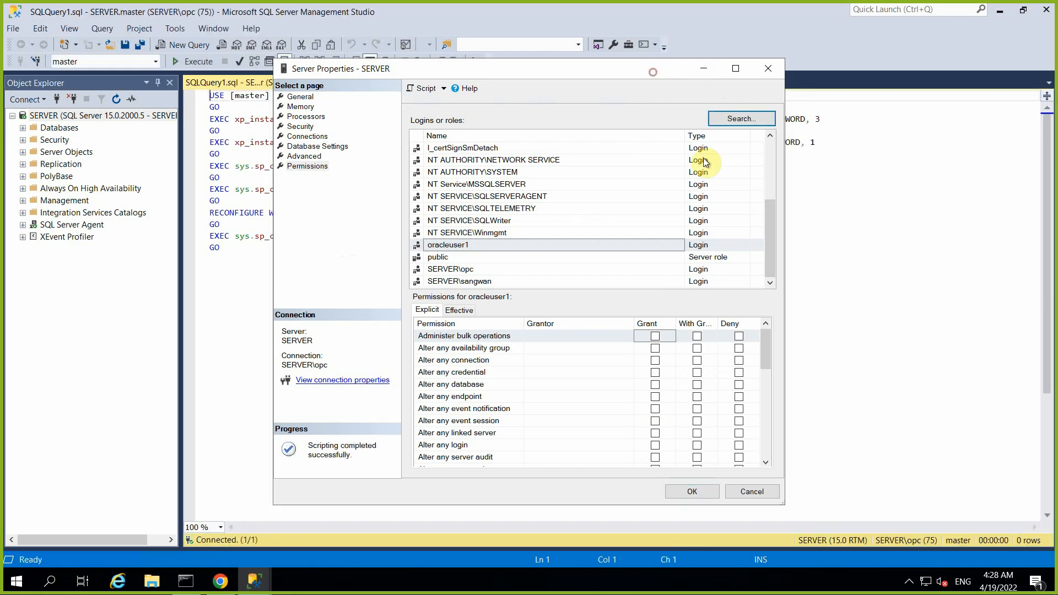
left_click_drag(672, 71, 833, 293)
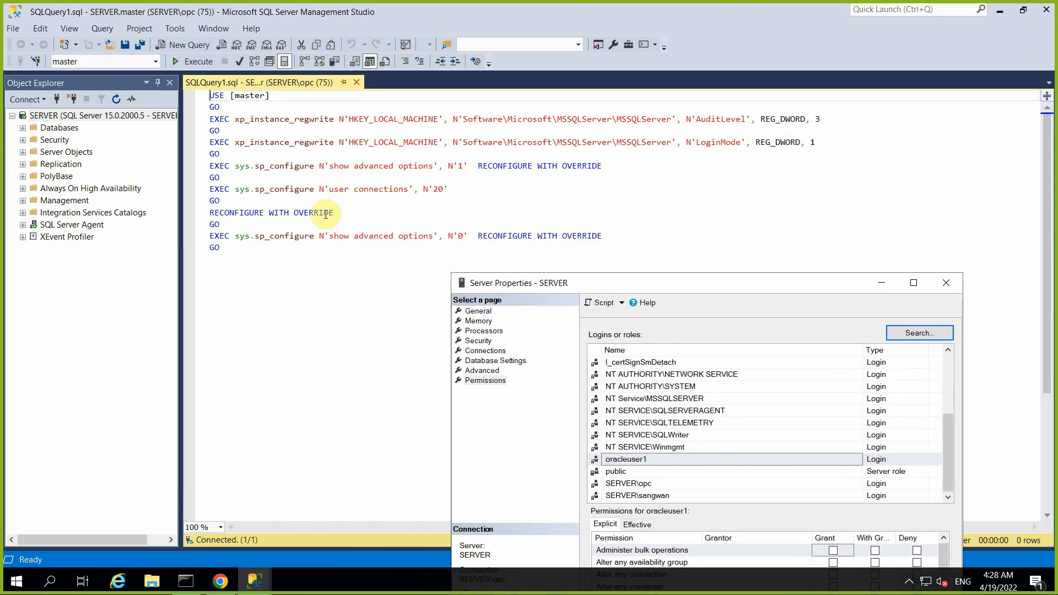
left_click(229, 249)
left_click_drag(239, 250, 174, 86)
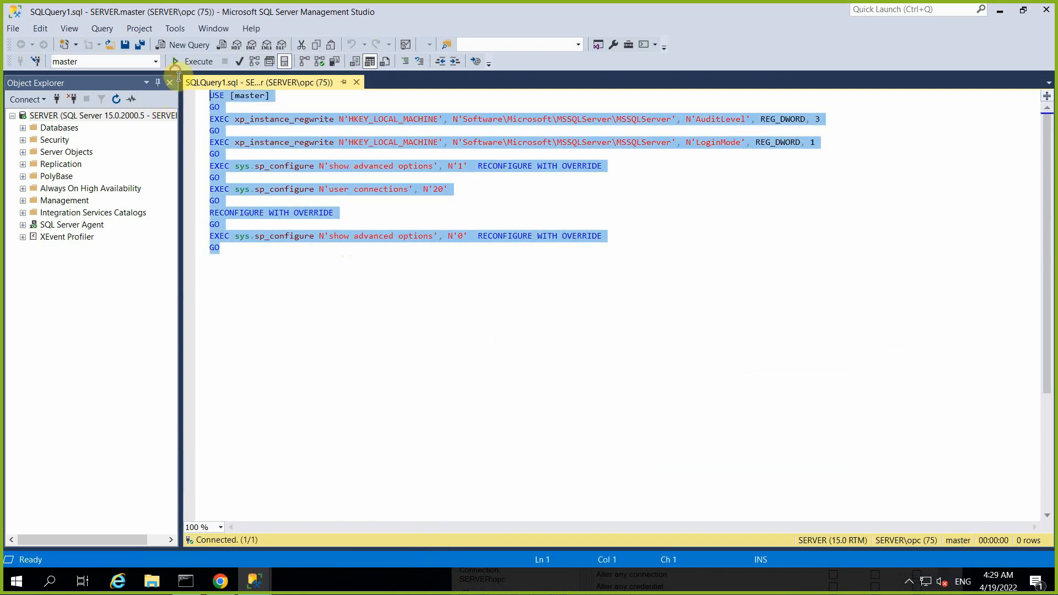
left_click(460, 363)
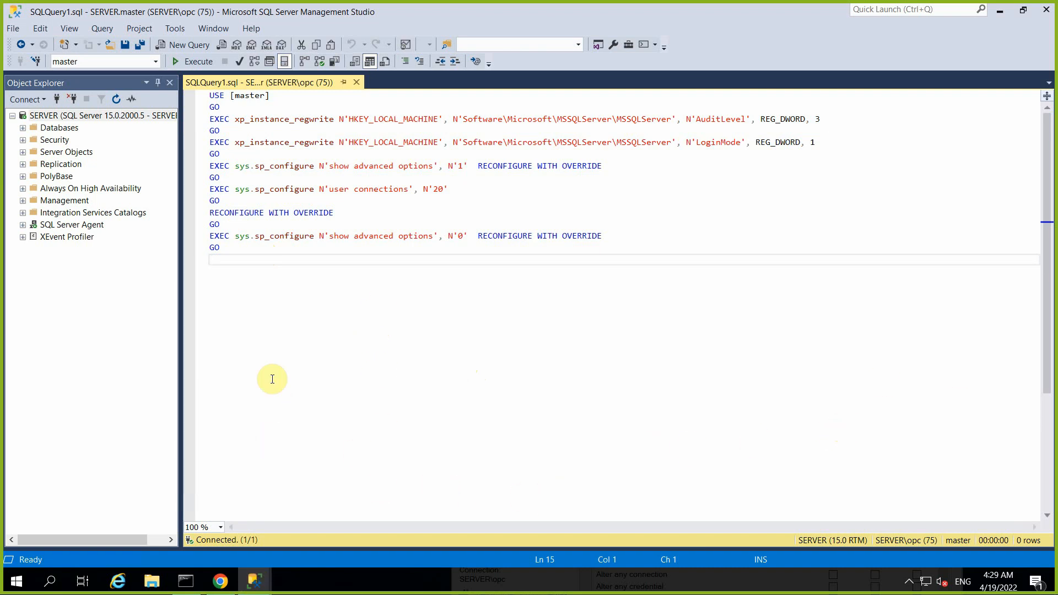
Bring the Server Properties dialog back into view, apply the changes and acknowledge the restart notice.
mouse_move(257, 583)
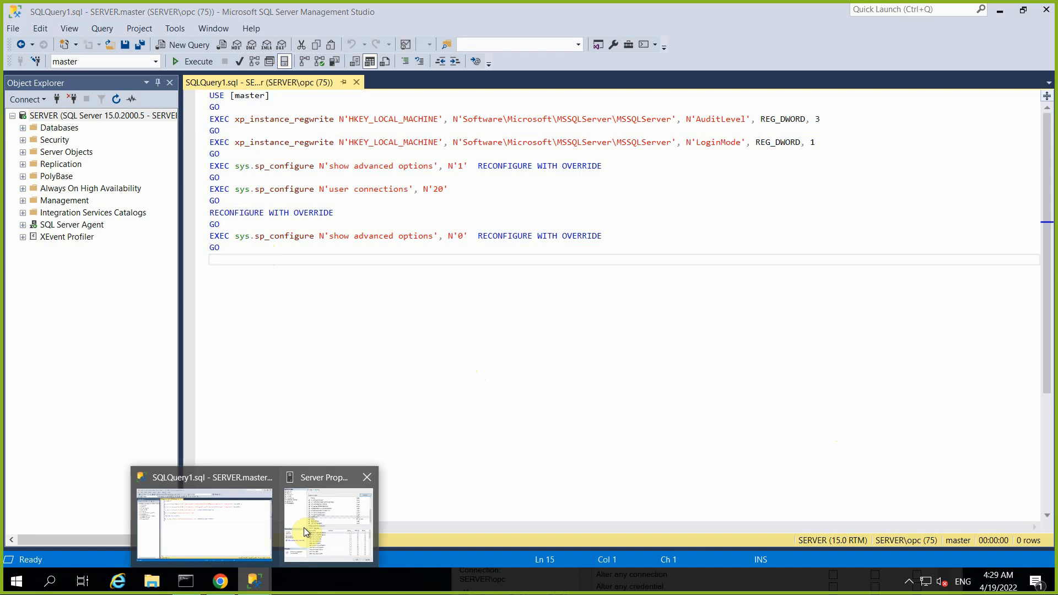
left_click(303, 527)
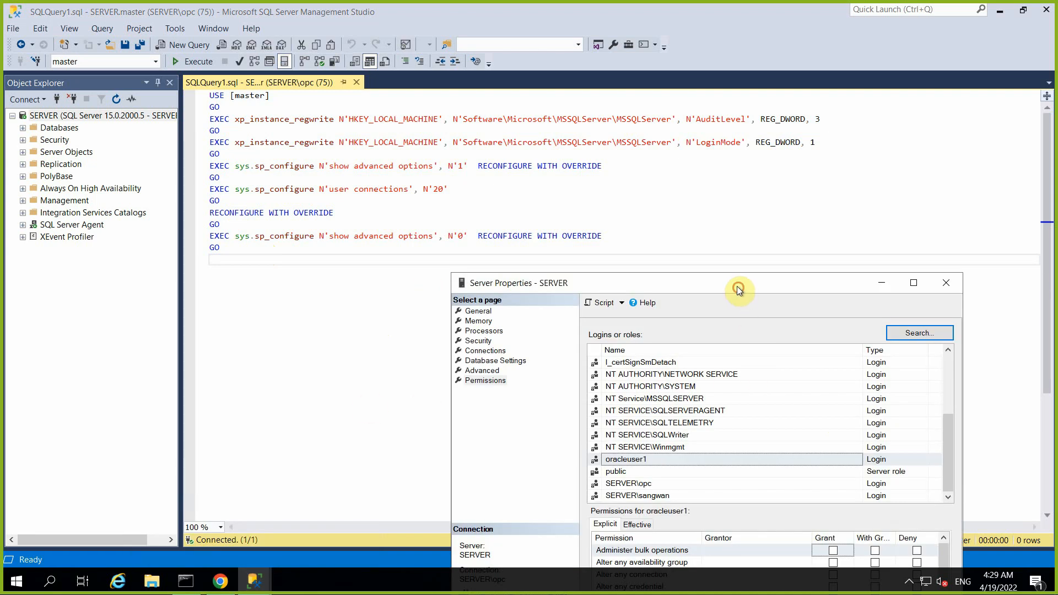
left_click_drag(738, 288, 633, 115)
left_click(755, 537)
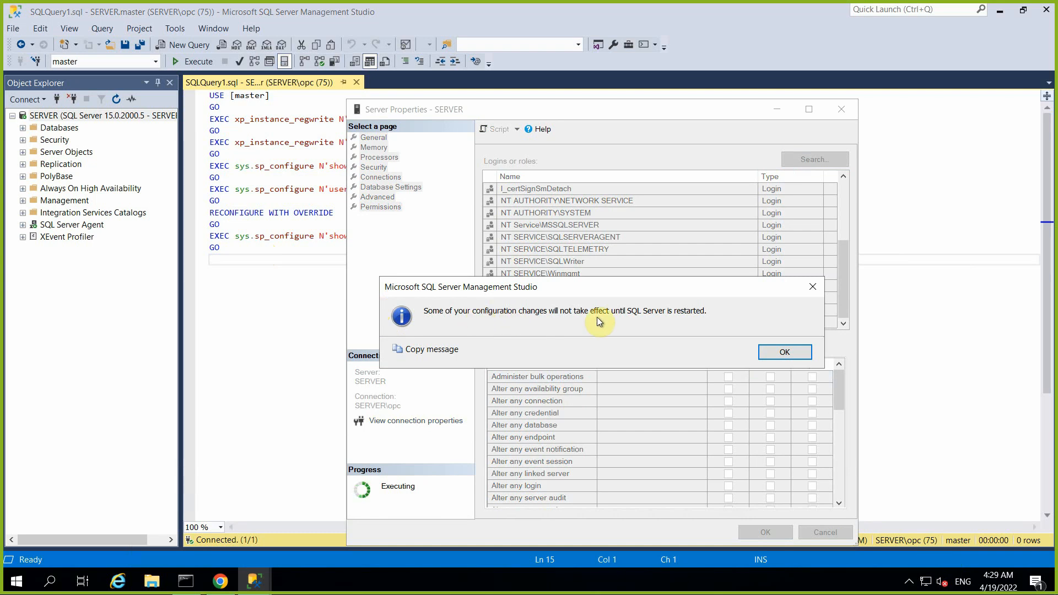
left_click(778, 352)
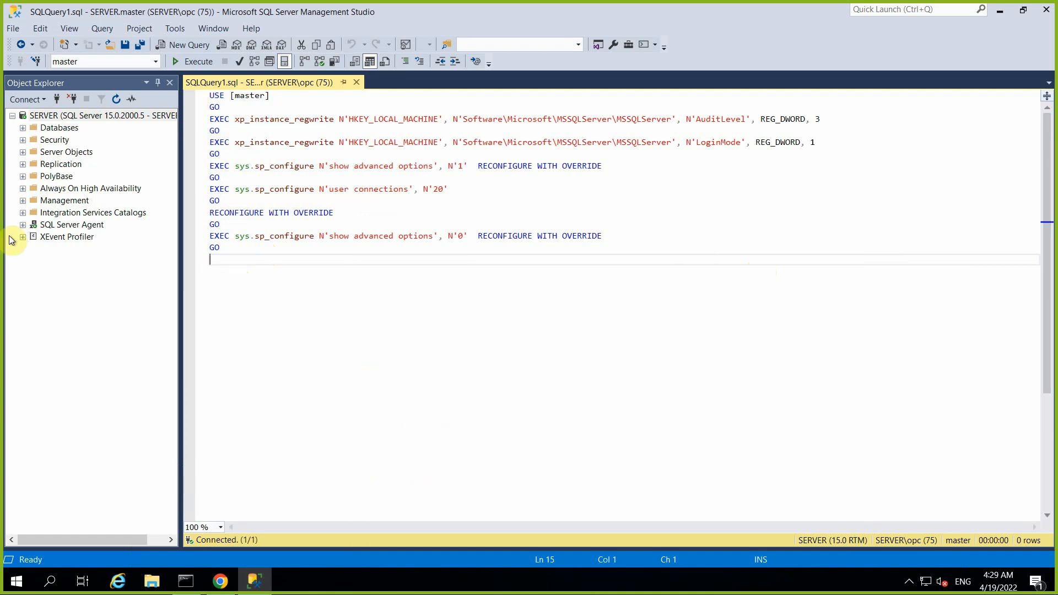
Open the properties of the AdventureWorks2019 database and review its general information, files, filegroups and options.
left_click(23, 127)
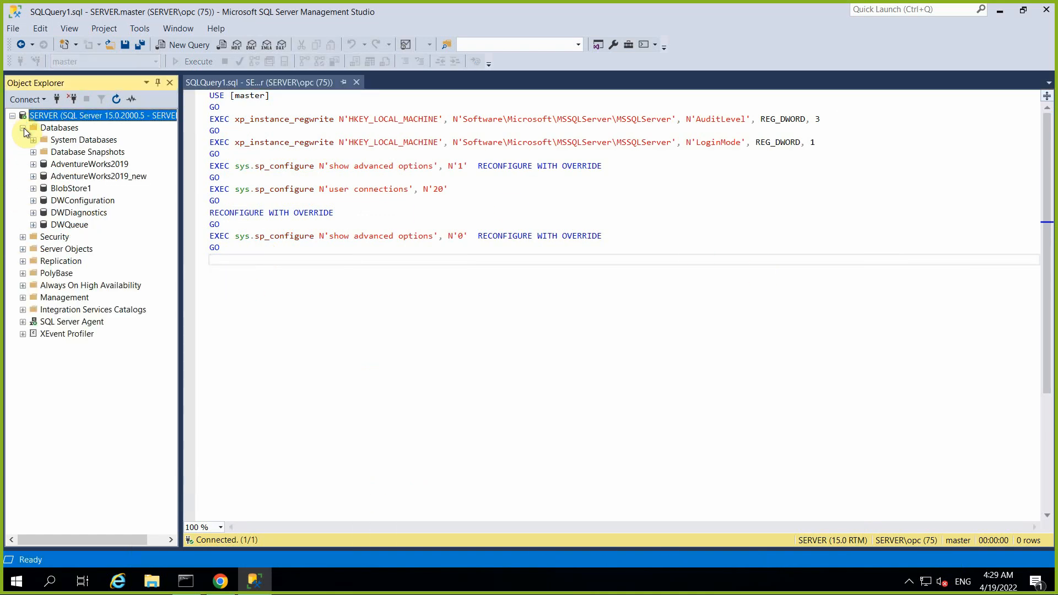
left_click(74, 167)
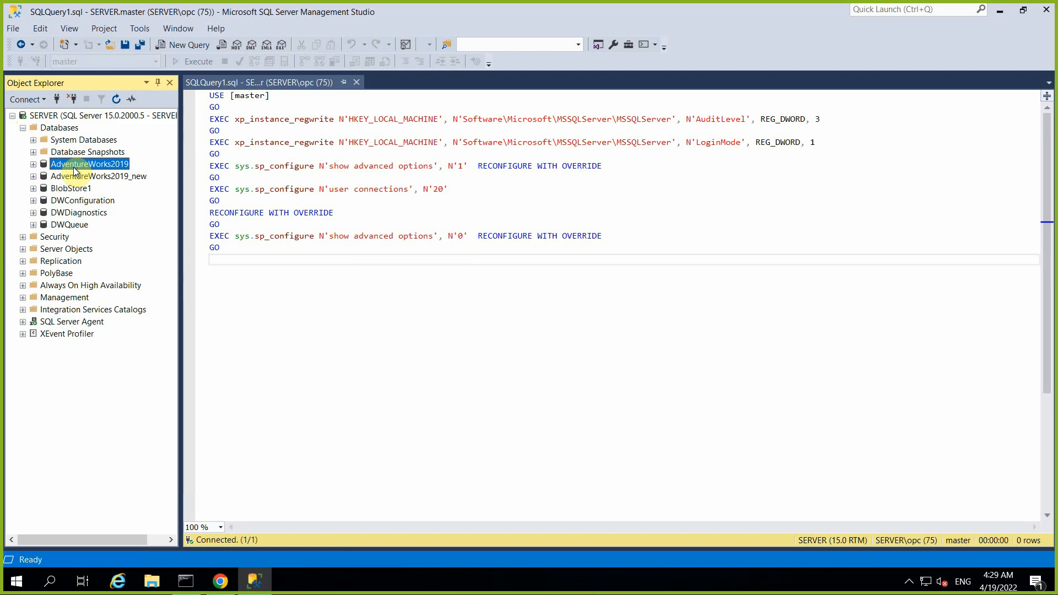
right_click(74, 166)
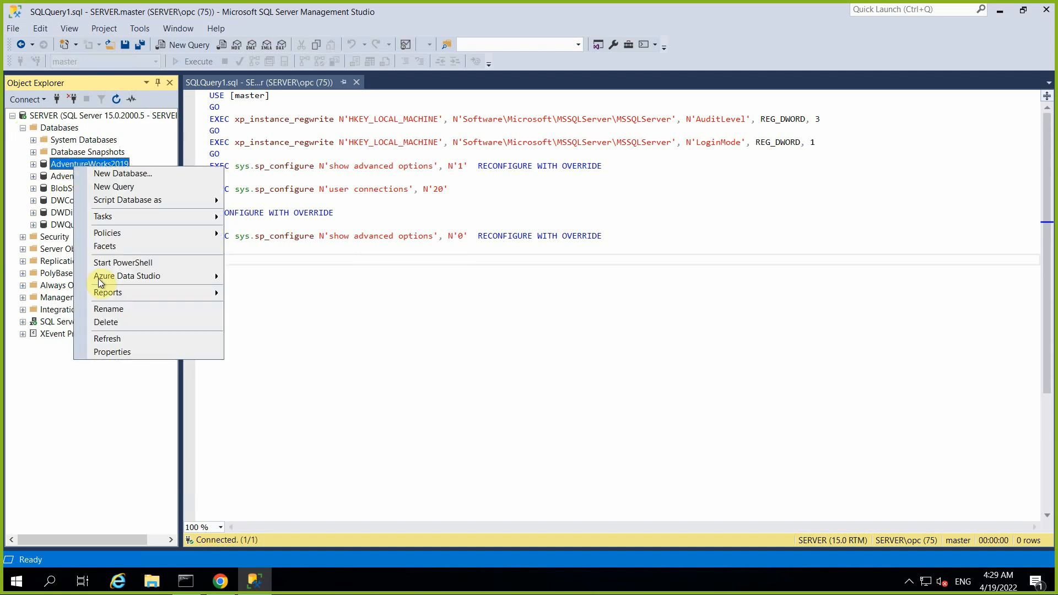
left_click(124, 351)
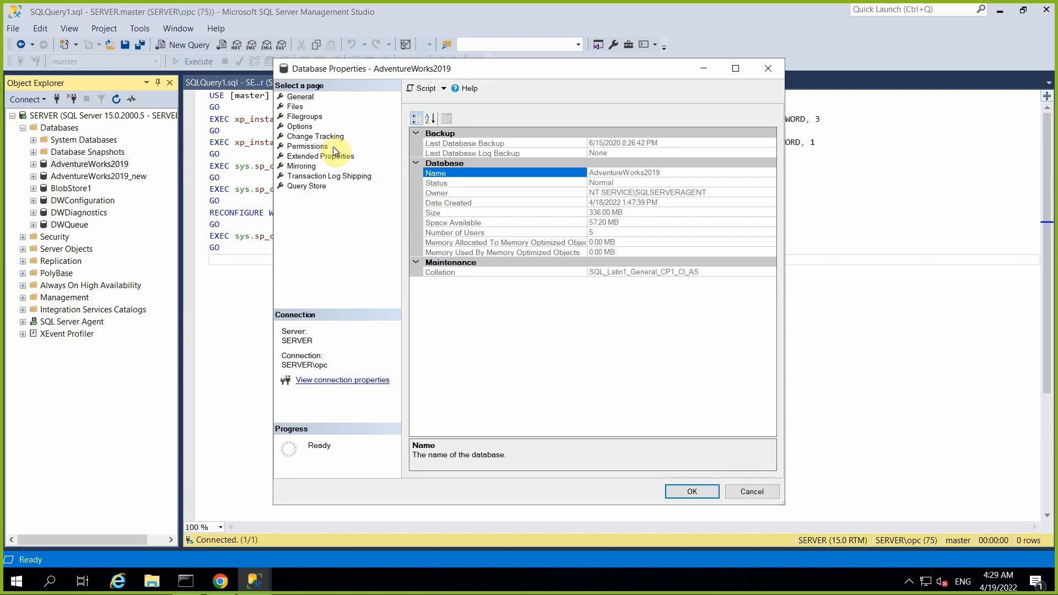
left_click(295, 107)
left_click(306, 118)
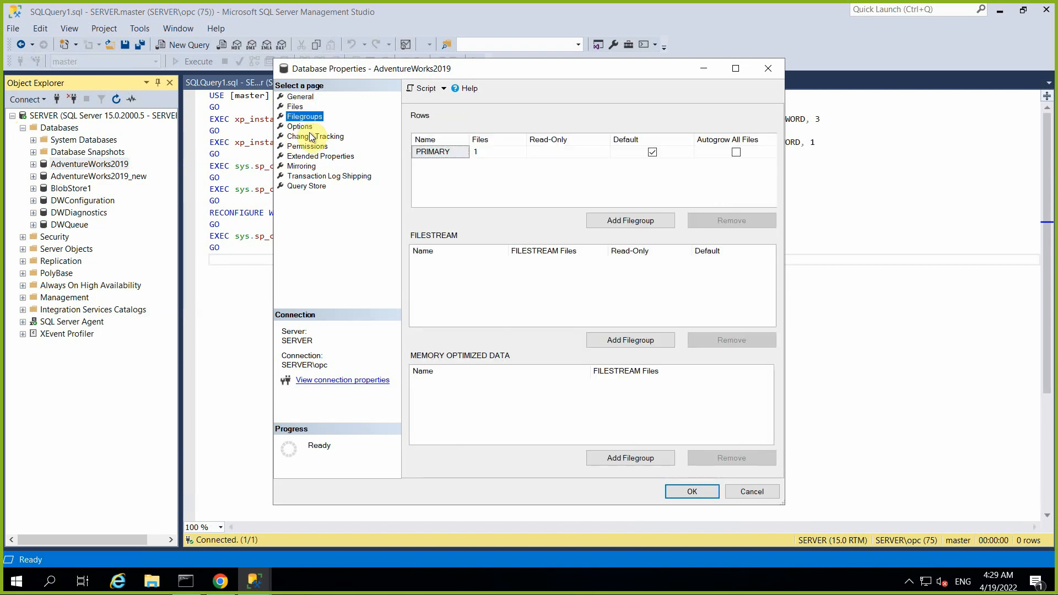
left_click(301, 127)
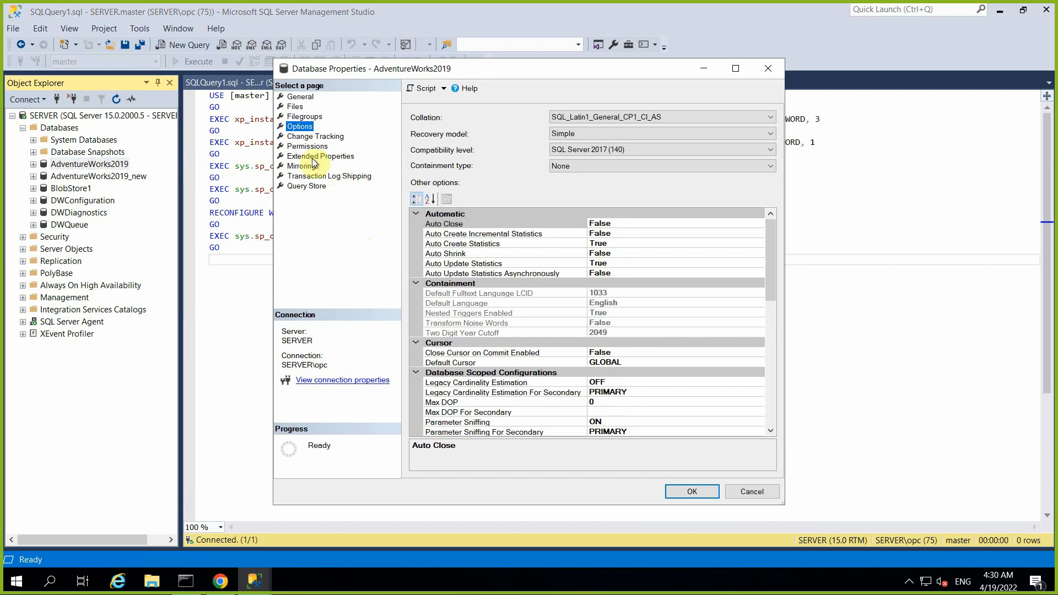
left_click(301, 116)
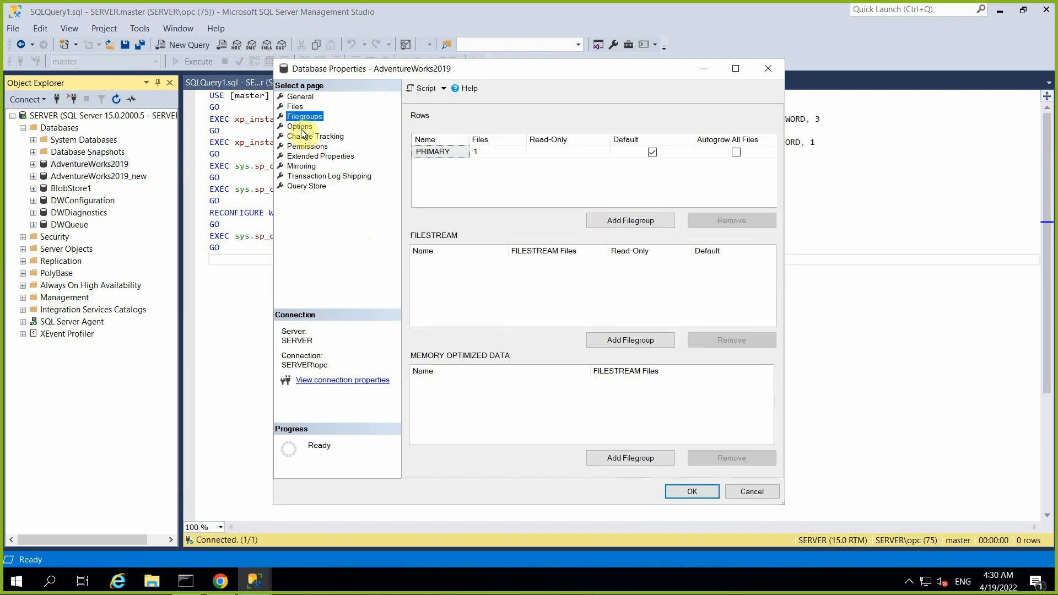
Review the database's mirroring, transaction log shipping and Query Store settings, and close the properties without saving.
left_click(302, 166)
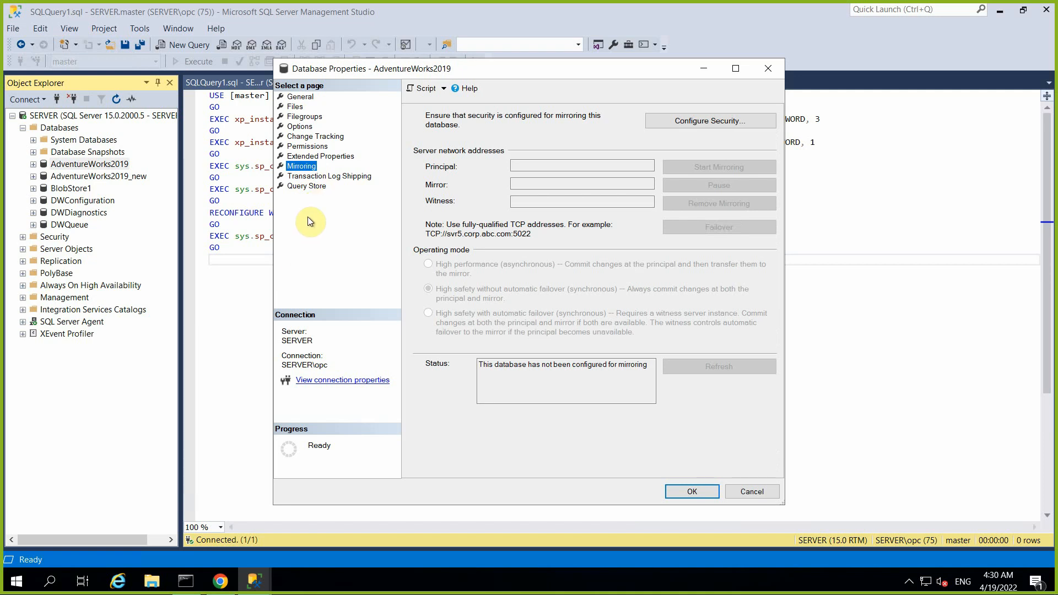
left_click(339, 178)
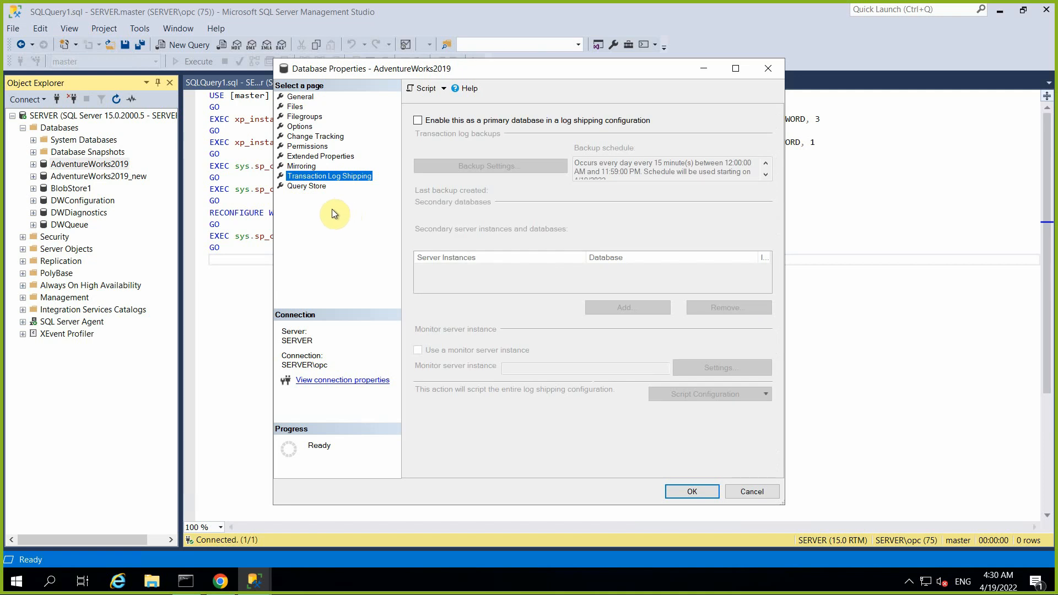
left_click(306, 169)
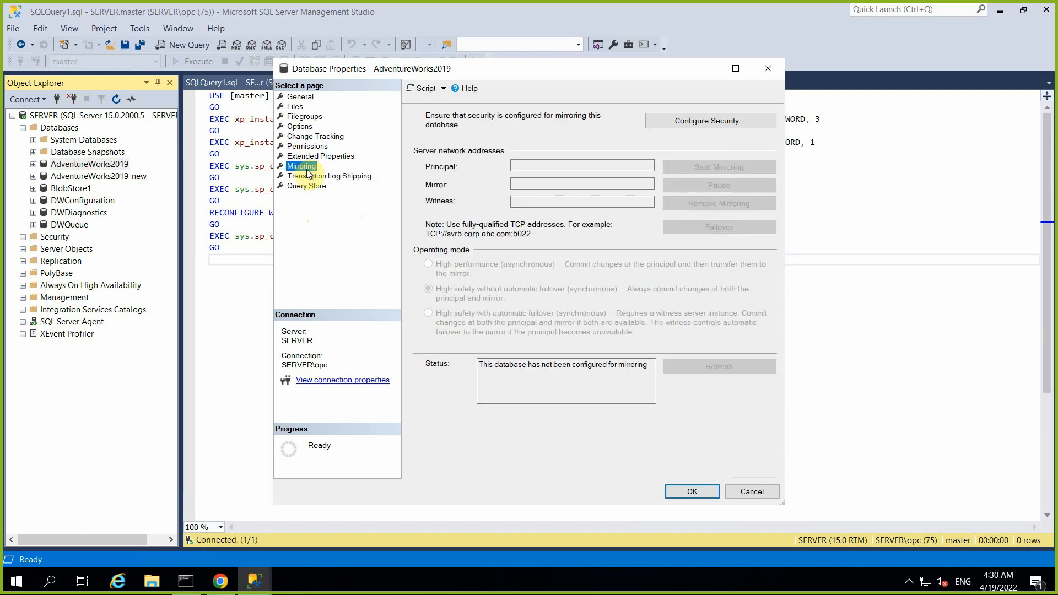
left_click(318, 188)
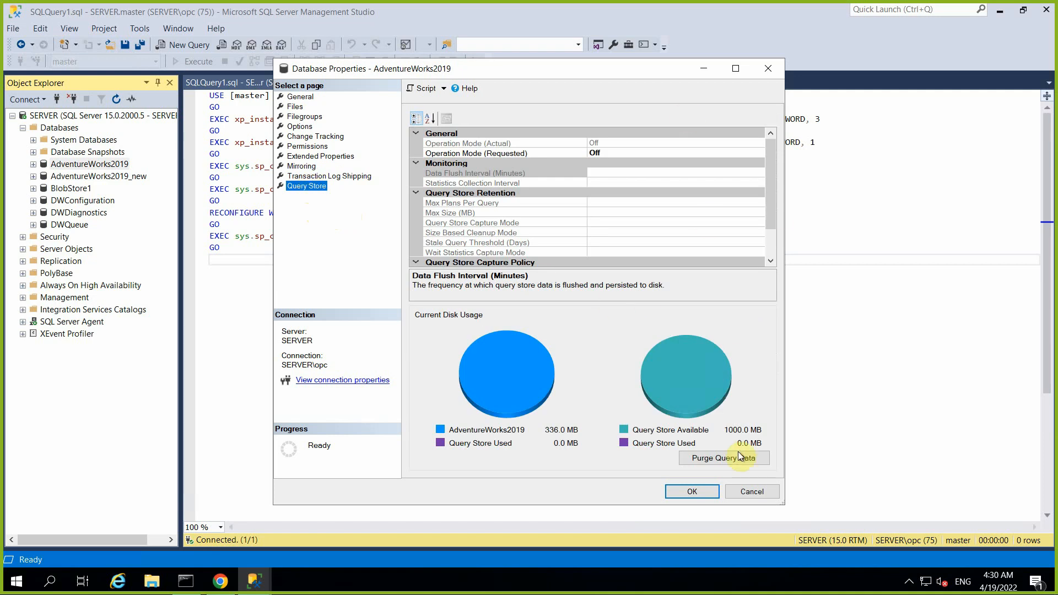
left_click(751, 490)
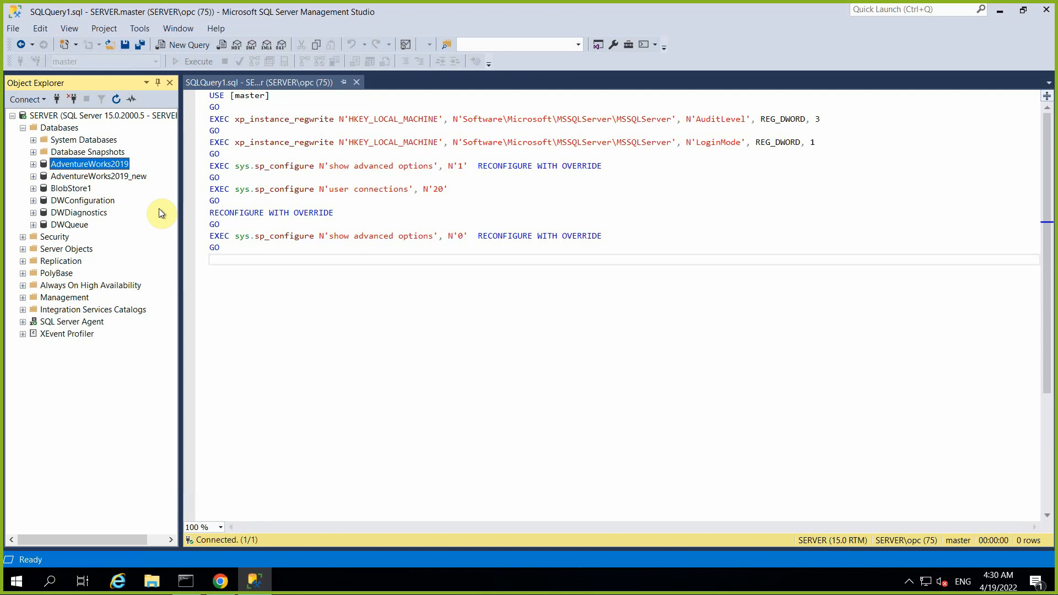
View the general properties of the SERVER instance and close them without changes.
left_click(87, 117)
right_click(87, 117)
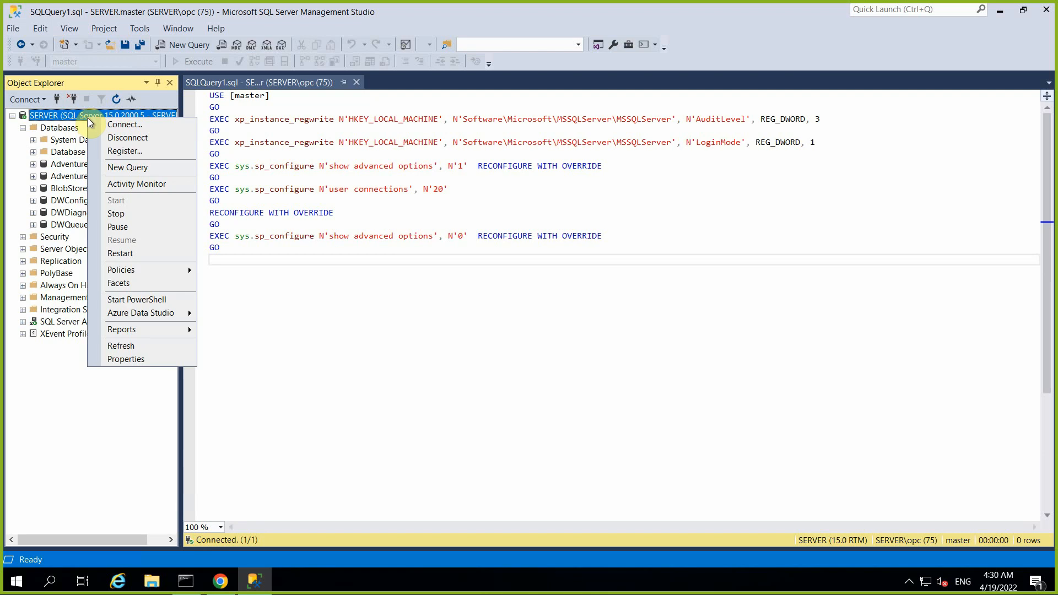
left_click(132, 360)
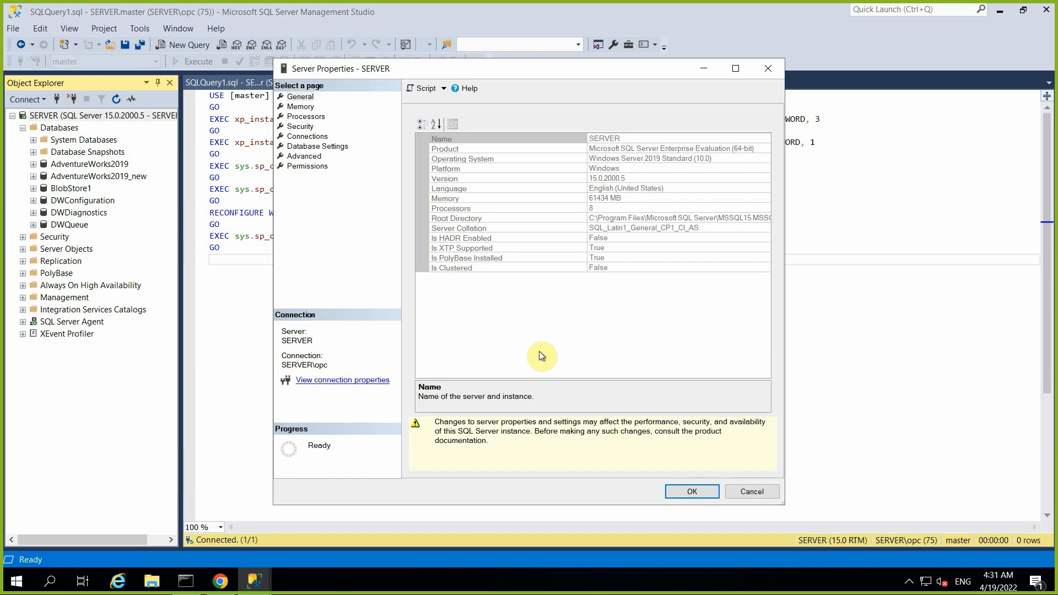
left_click(751, 491)
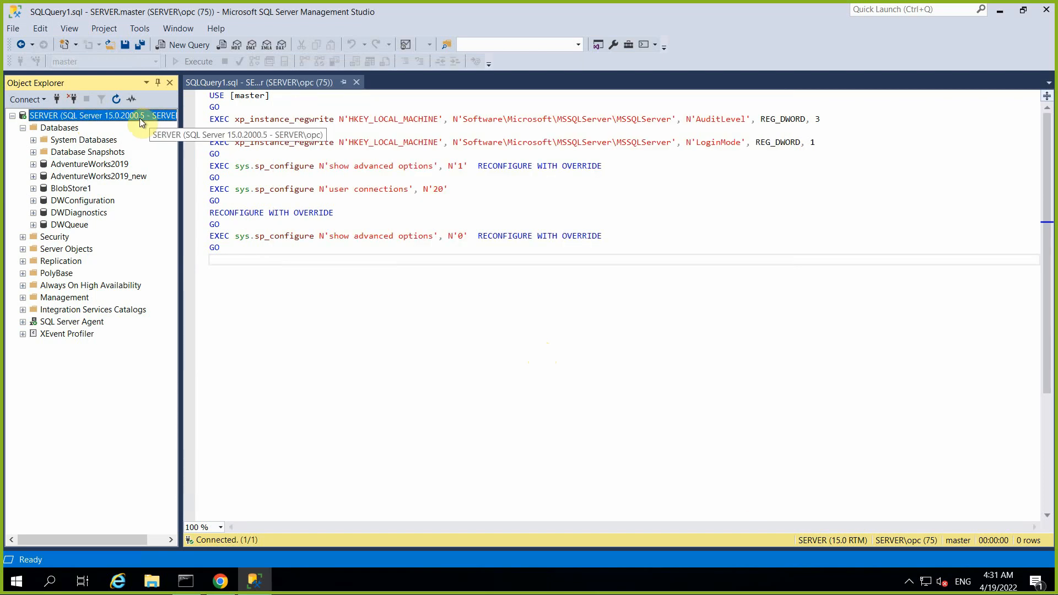
Examine the Server facet properties of the SERVER instance from AuditLevel down to VersionString, and cancel out of the facets view.
right_click(138, 117)
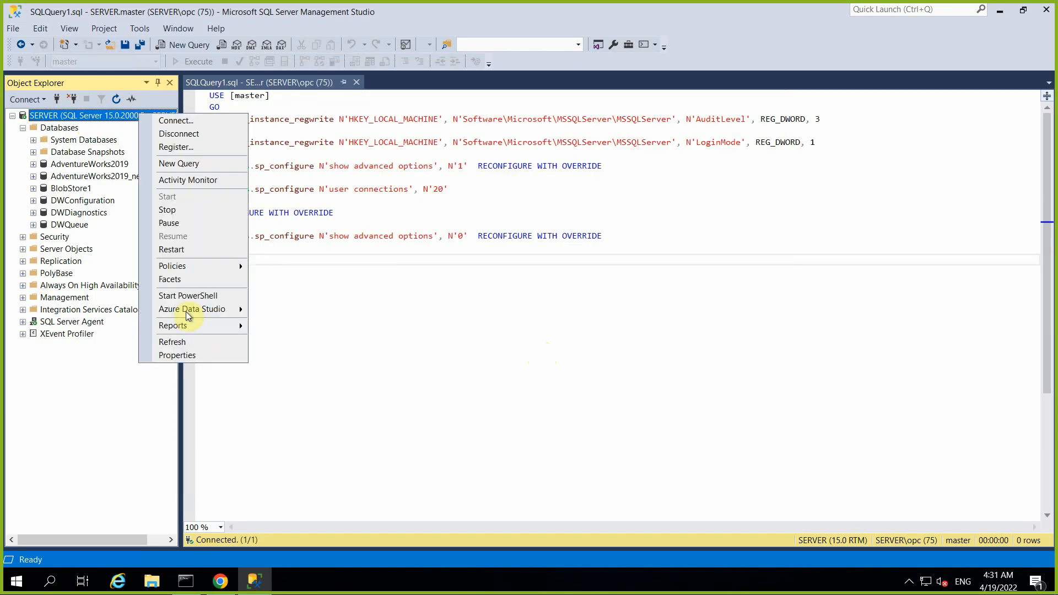
left_click(186, 279)
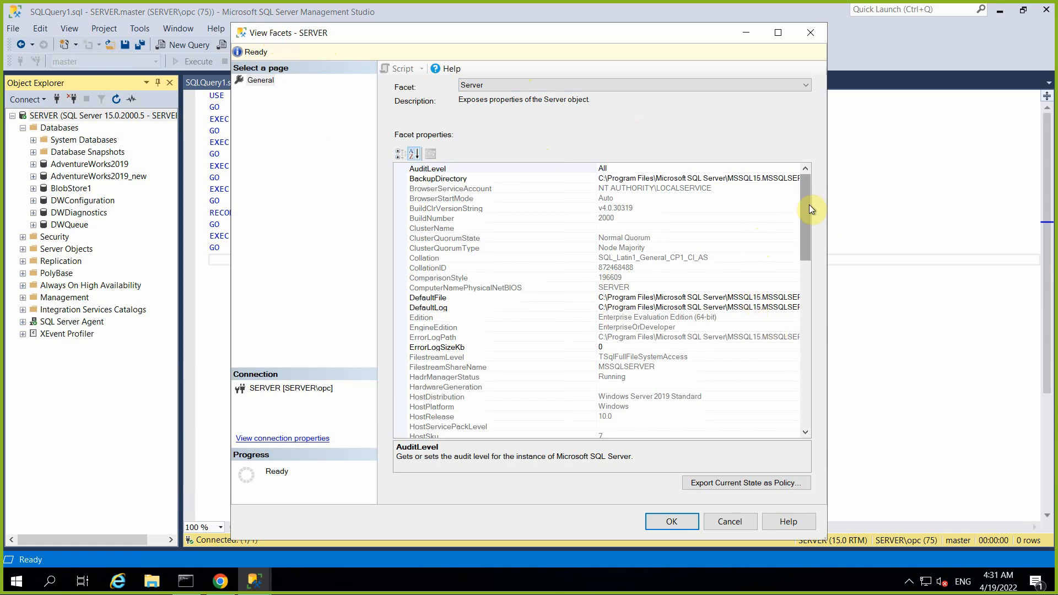
left_click_drag(801, 209, 818, 403)
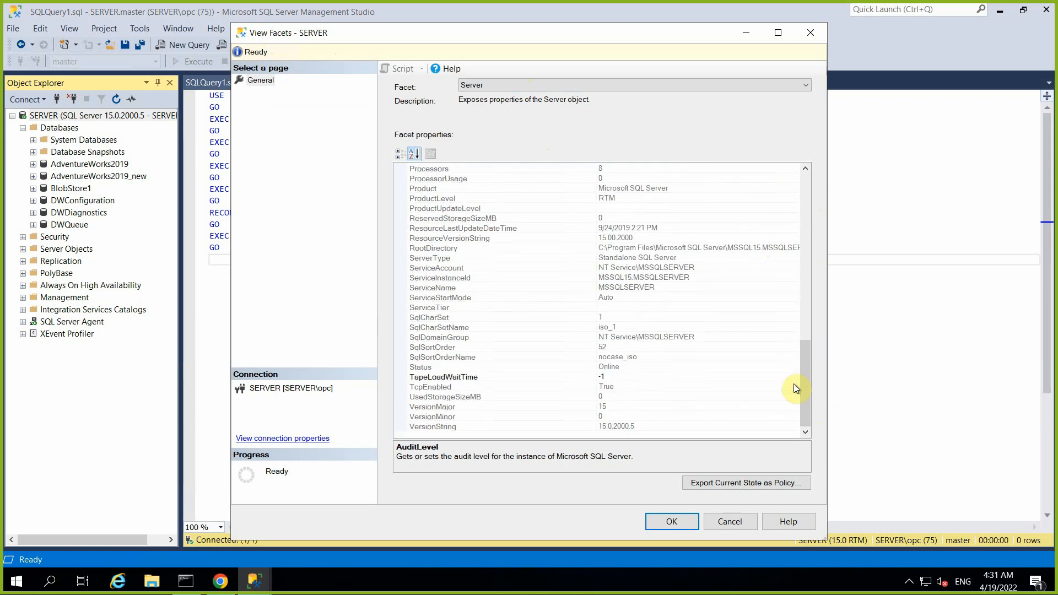
left_click(729, 523)
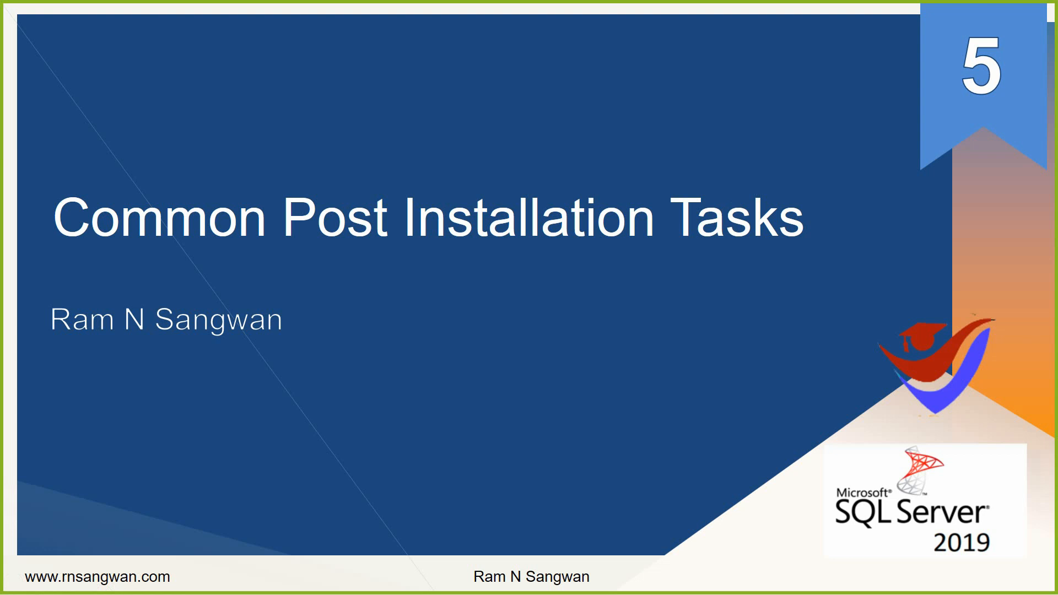
key("Right")
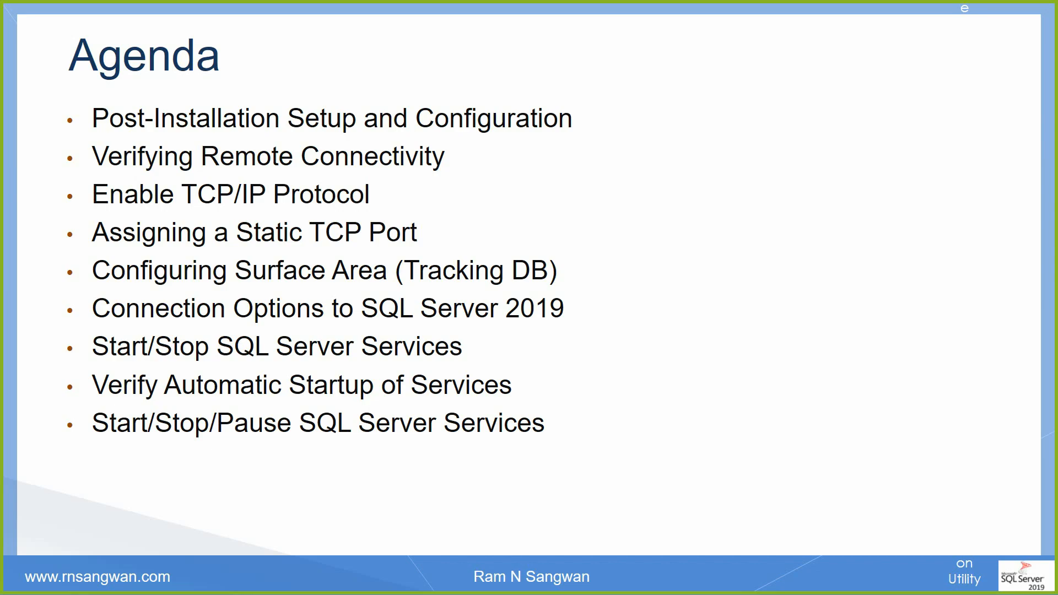